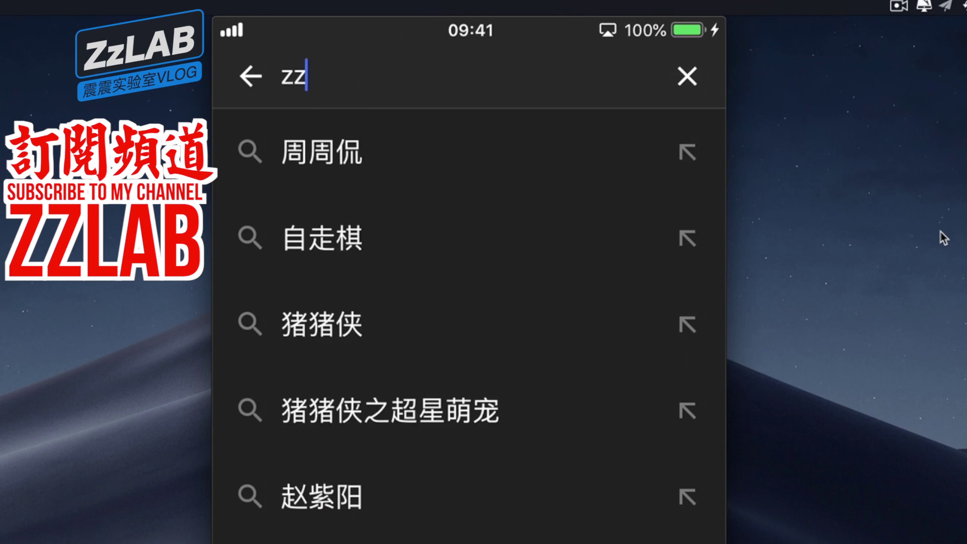
Search YouTube for "zzlab".
text(l)
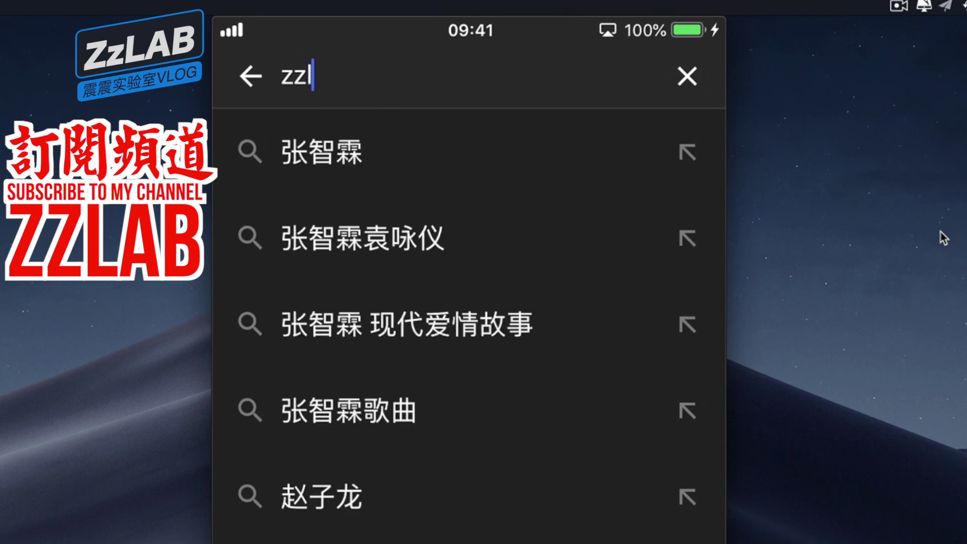
text(ab)
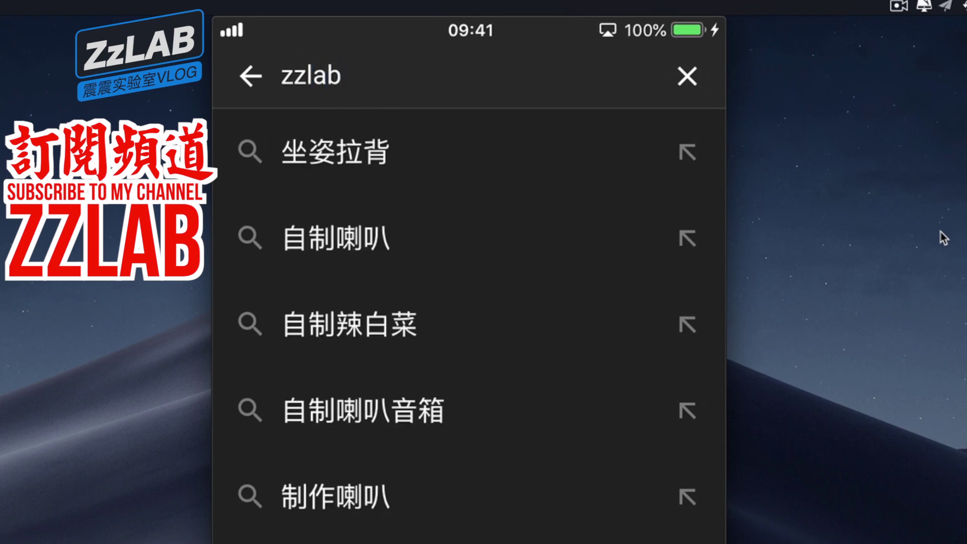
key(Return)
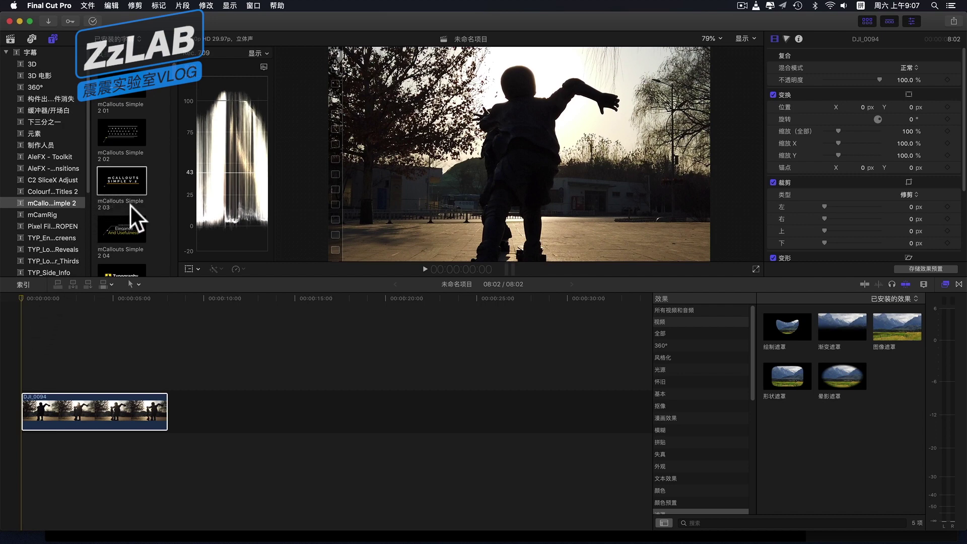
Switch to Google Chrome and look over the mCallouts Simple 2 product page.
mouse_move(377, 539)
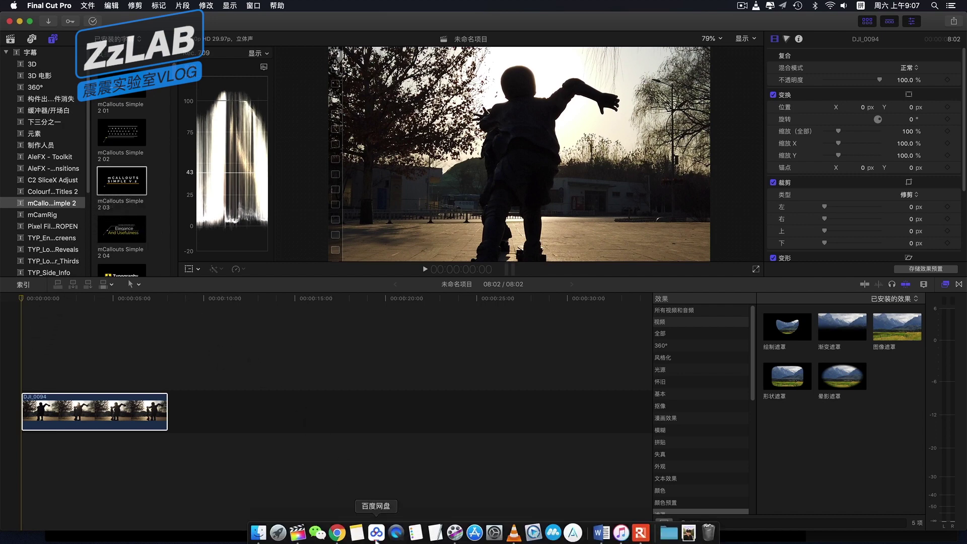
click(337, 532)
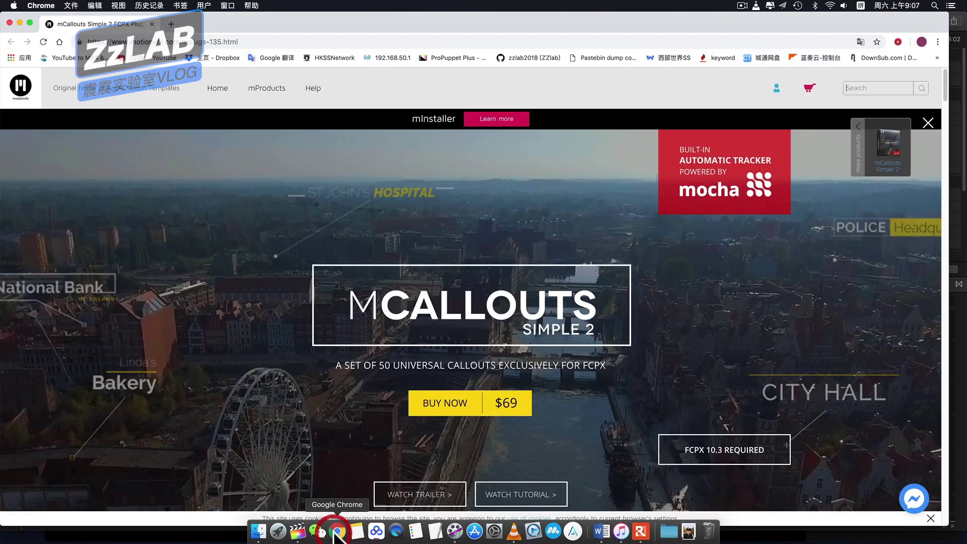
scroll(336, 324, down, 1)
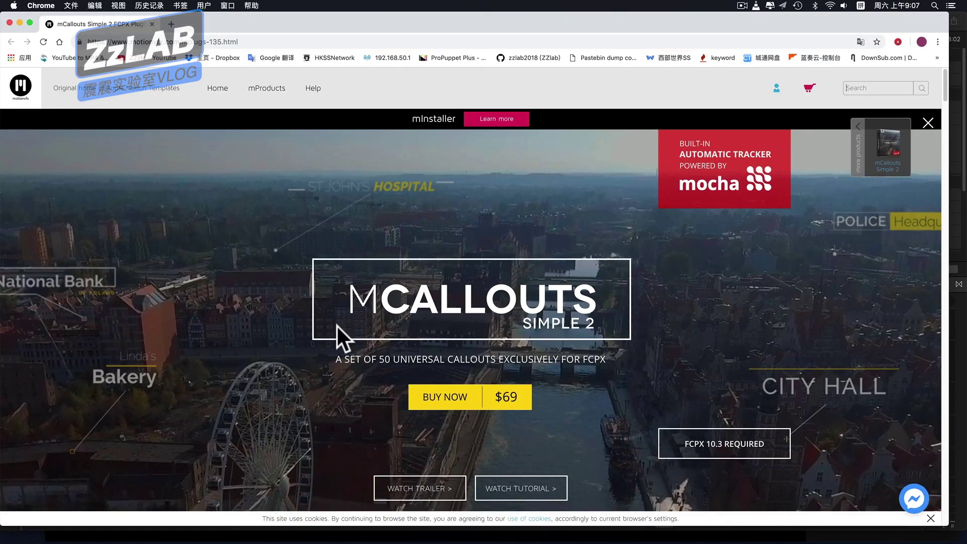
scroll(606, 280, down, 1)
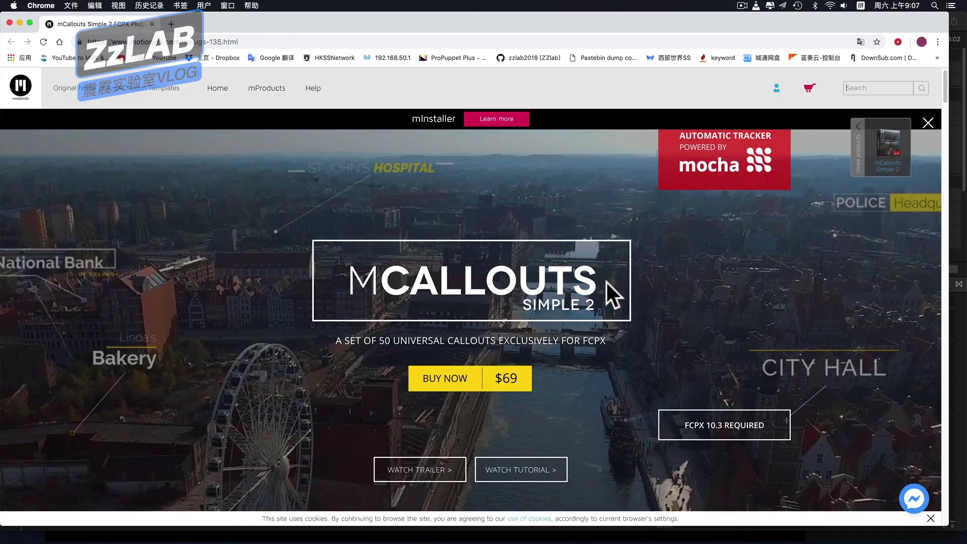
scroll(606, 280, down, 2)
scroll(606, 280, up, 1)
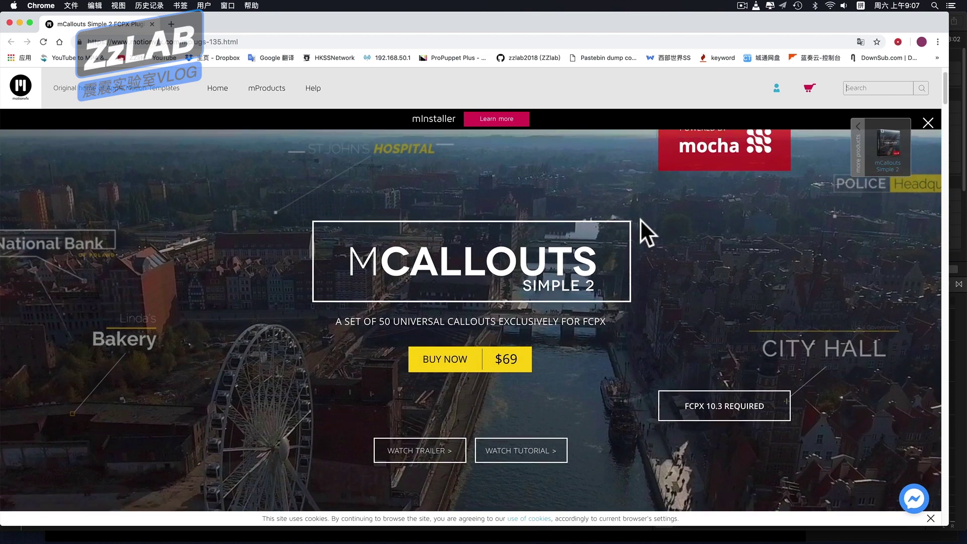
scroll(654, 222, up, 3)
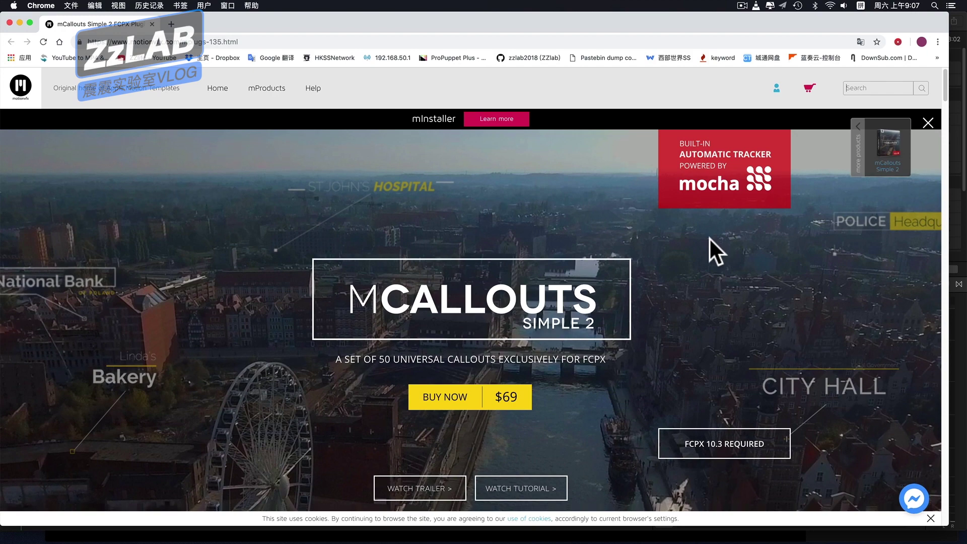
scroll(709, 238, down, 3)
scroll(709, 237, down, 1)
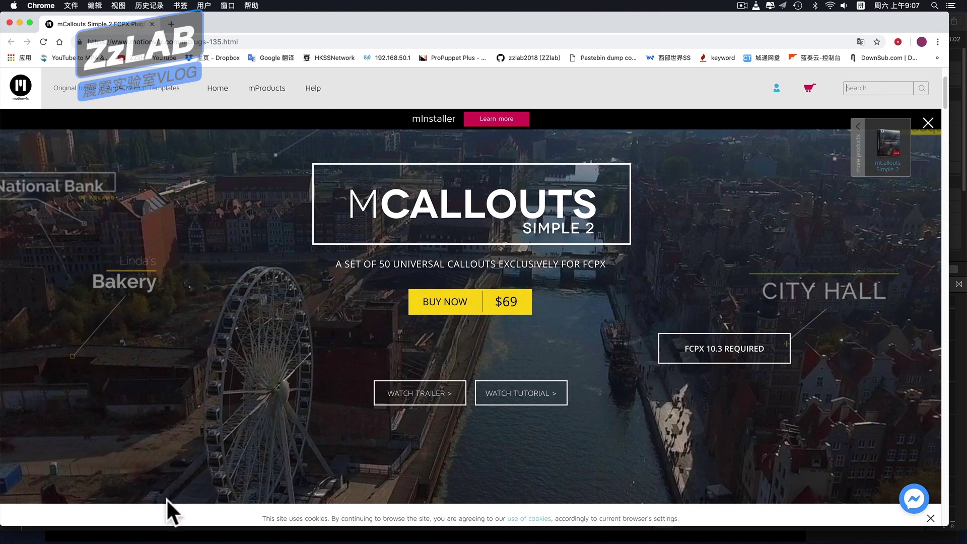
Switch to Final Cut Pro and play the DJI_0094 clip from its start.
mouse_move(211, 542)
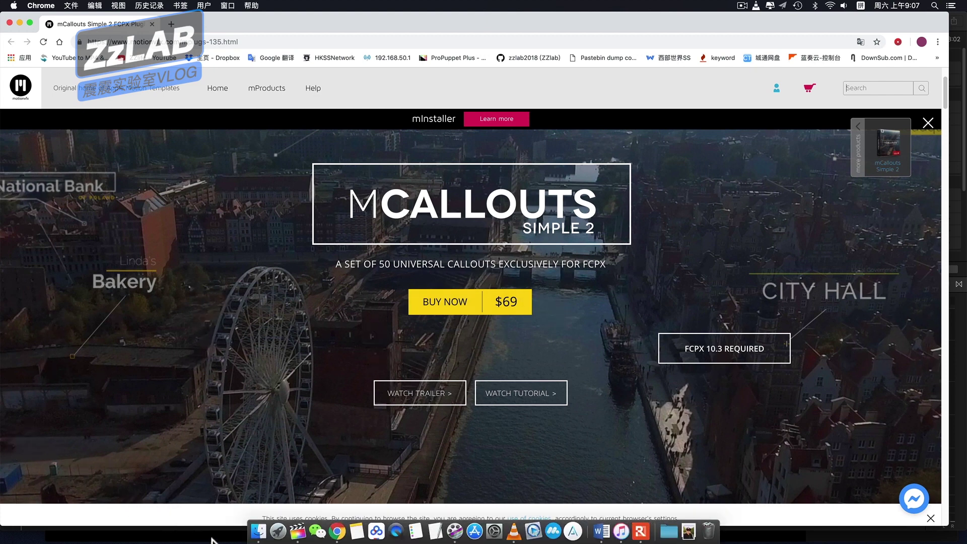
click(297, 531)
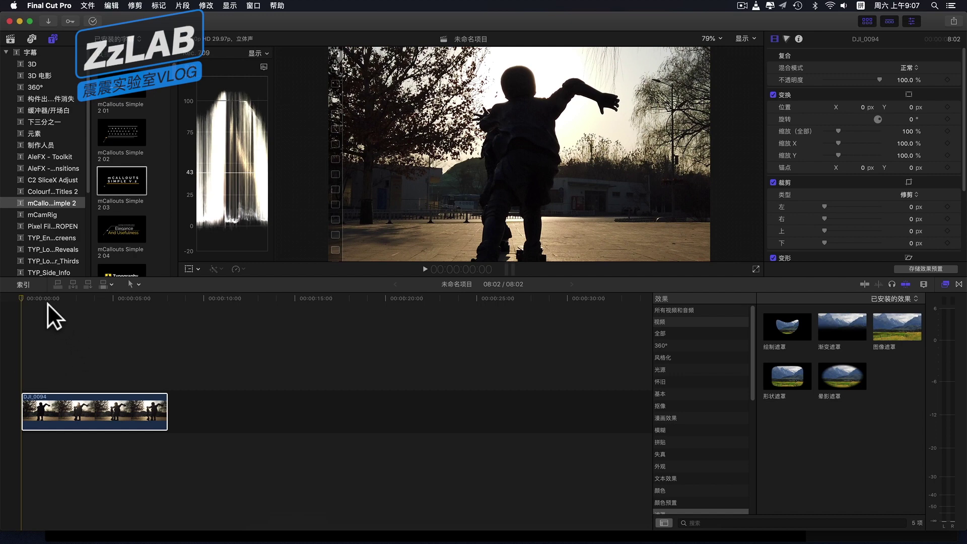
click(24, 295)
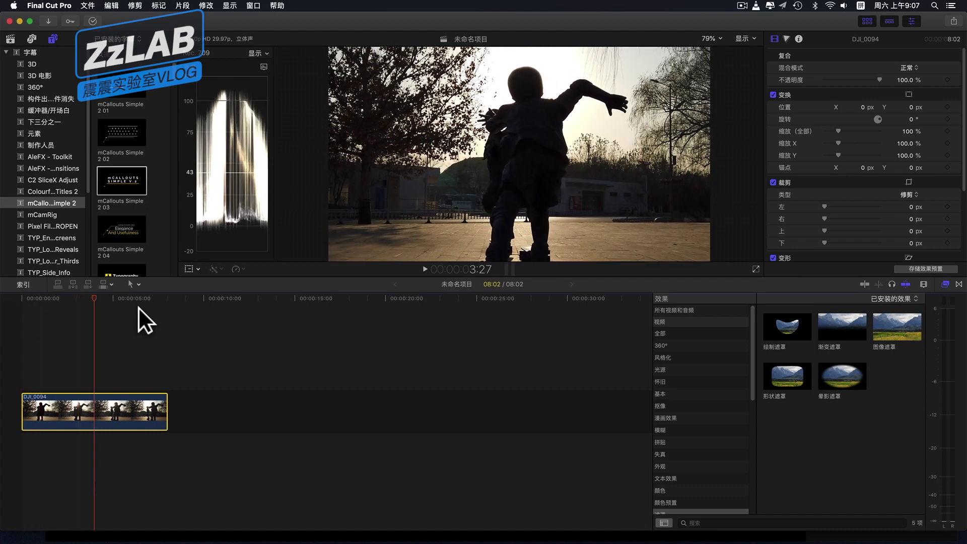
click(165, 308)
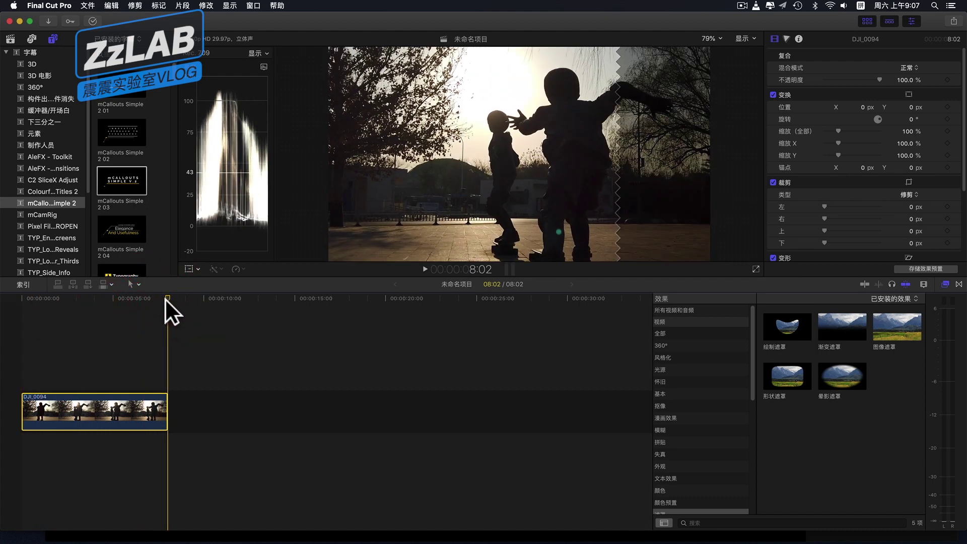
click(14, 298)
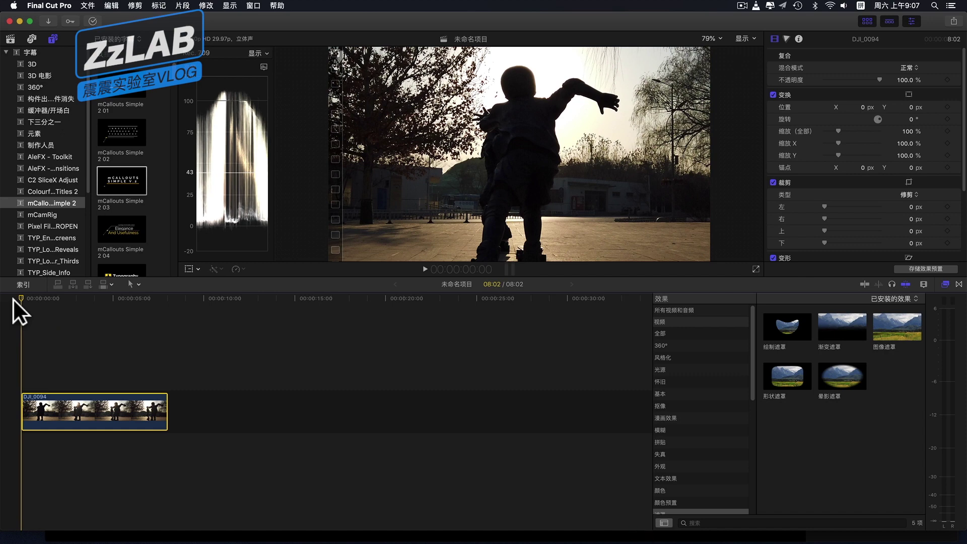
key(space)
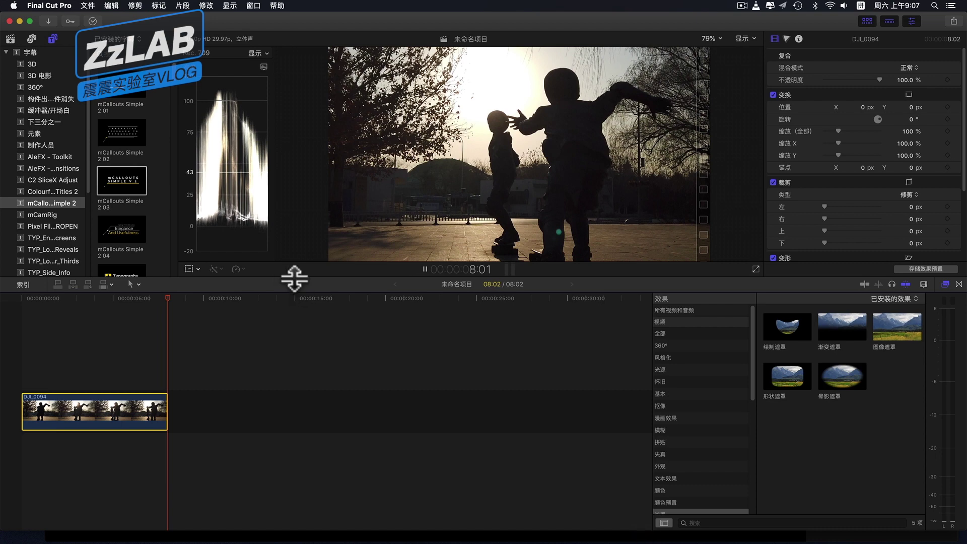
Enlarge the viewer area by reducing the timeline height, and review the DJI_0094 clip again from the beginning.
drag(294, 292, 293, 355)
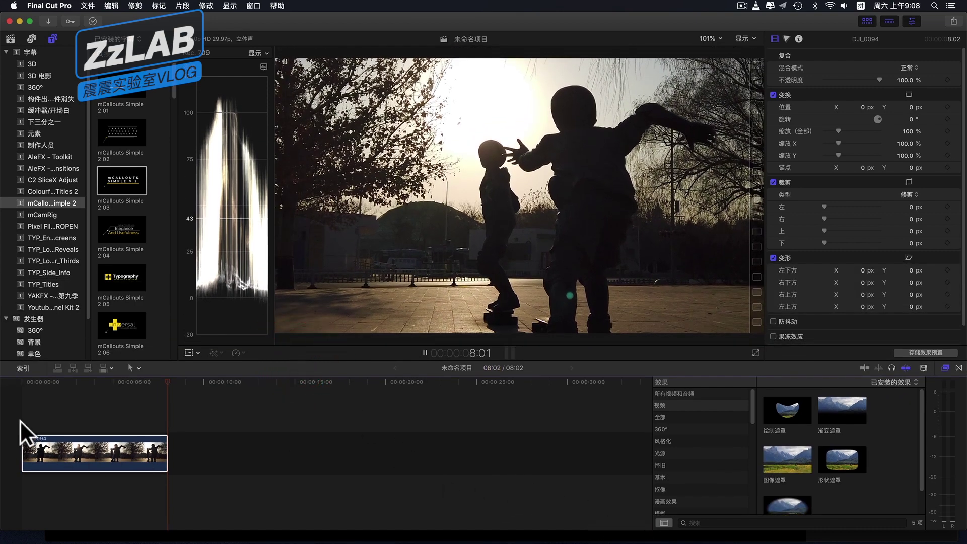
click(14, 378)
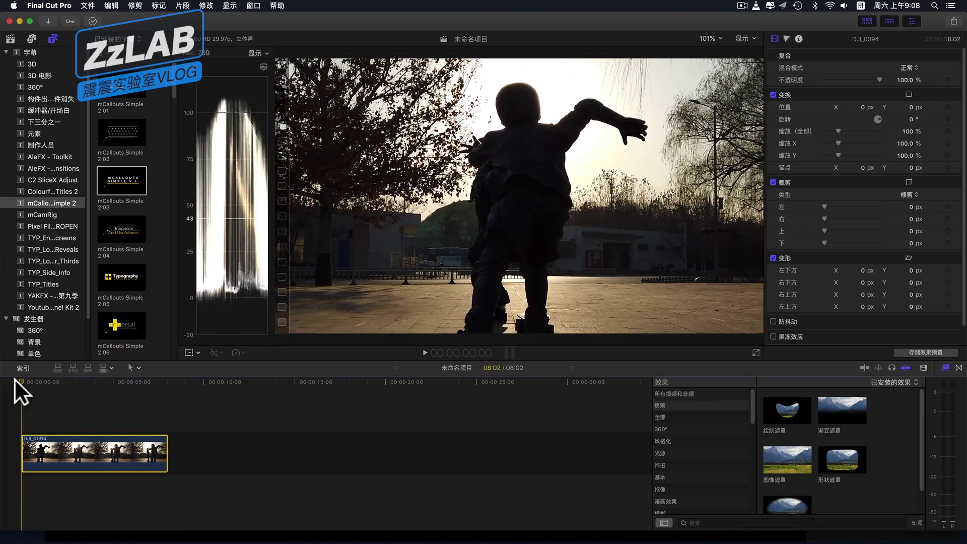
drag(16, 379, 160, 381)
click(3, 382)
key(space)
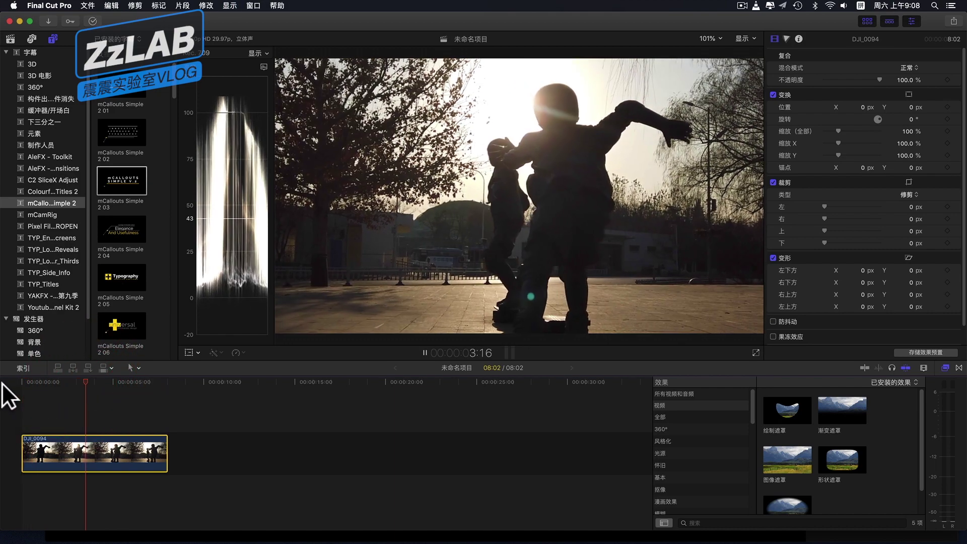
key(space)
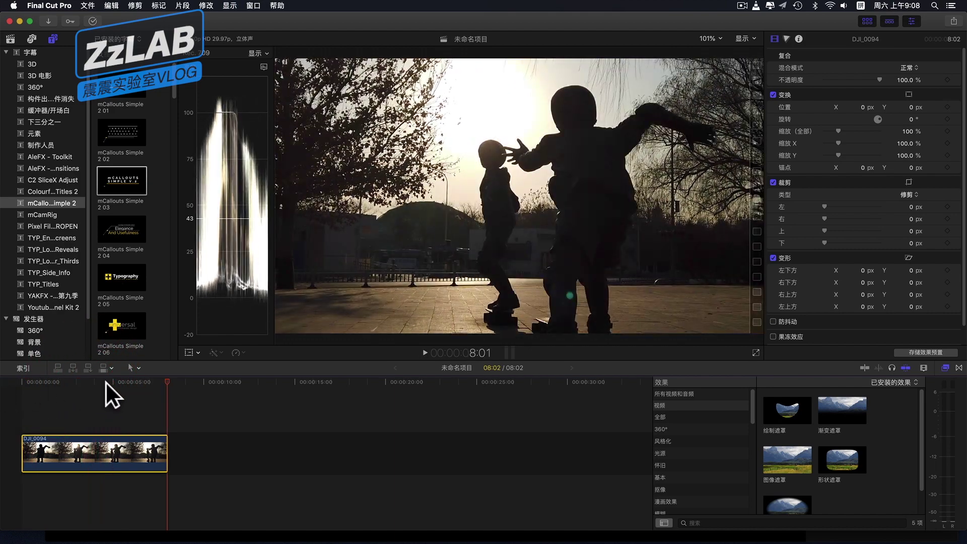
click(106, 388)
click(11, 398)
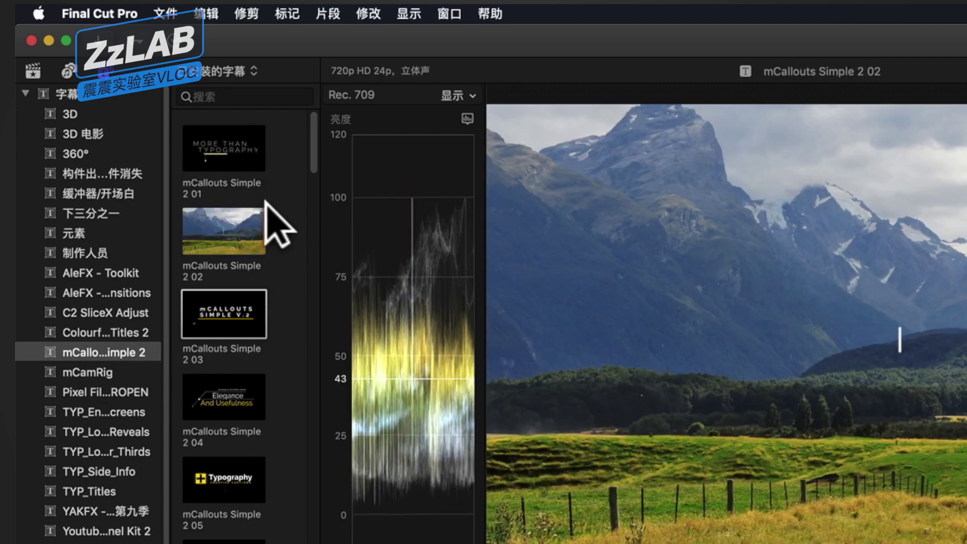
Examine the mCallouts Simple 2 titles from 01 onwards, previewing their callout designs.
scroll(285, 223, down, 1)
scroll(286, 224, down, 2)
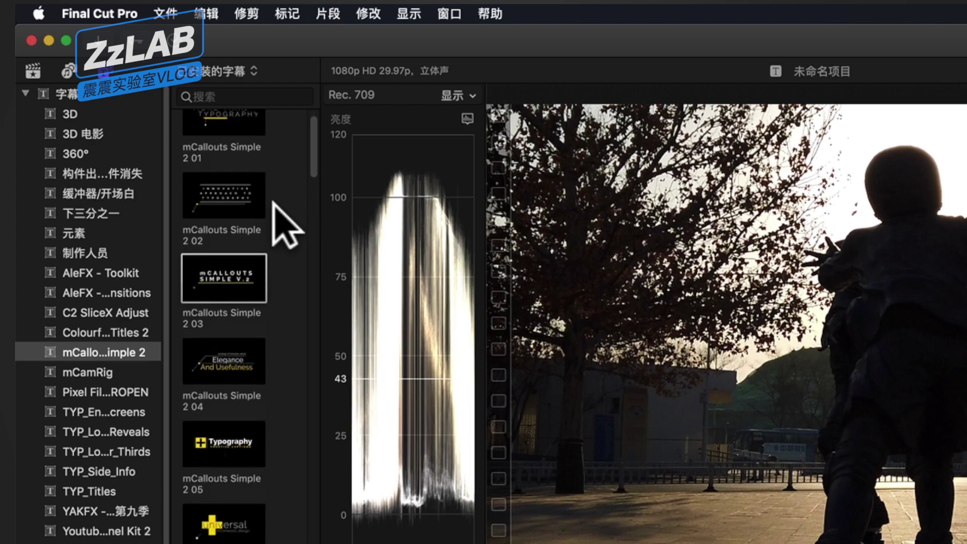
scroll(285, 225, up, 3)
click(204, 152)
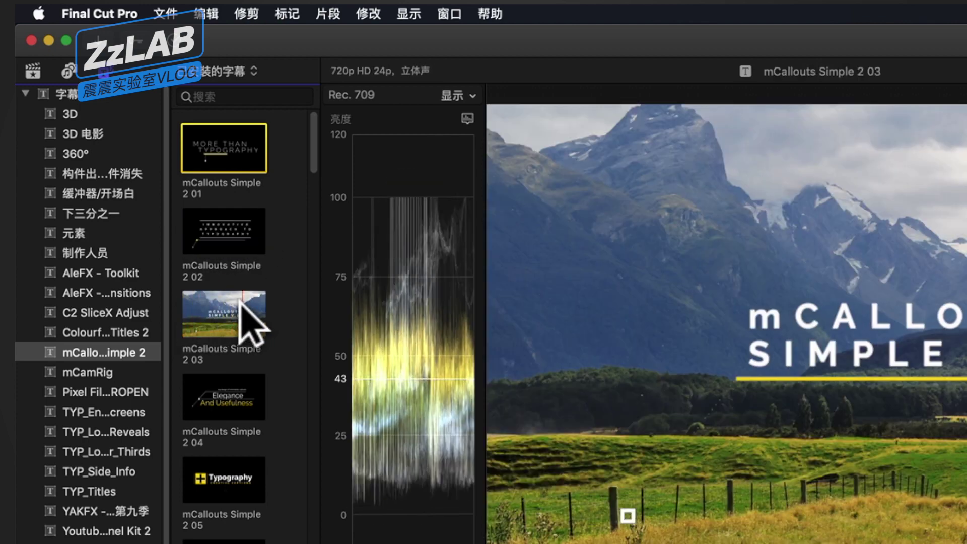
scroll(237, 317, down, 1)
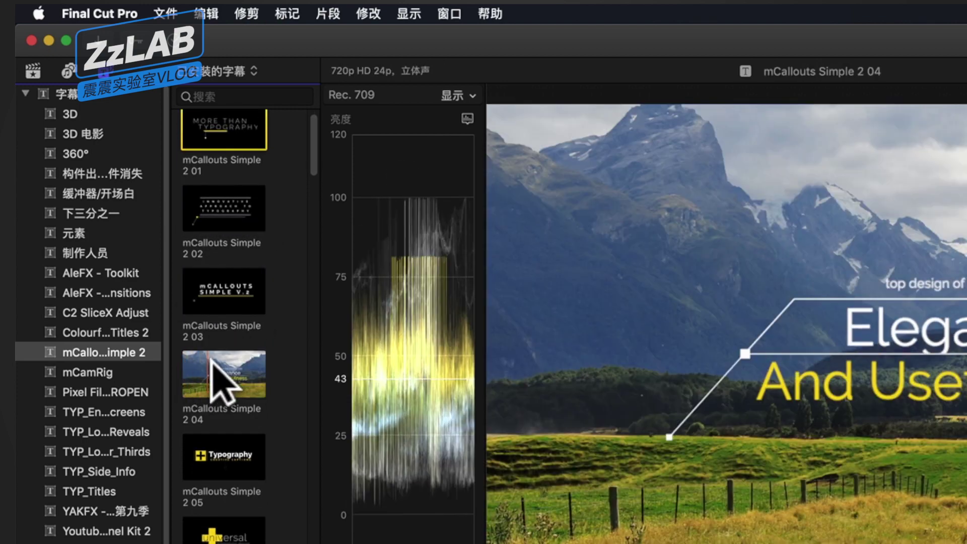
scroll(224, 382, down, 5)
scroll(212, 354, down, 2)
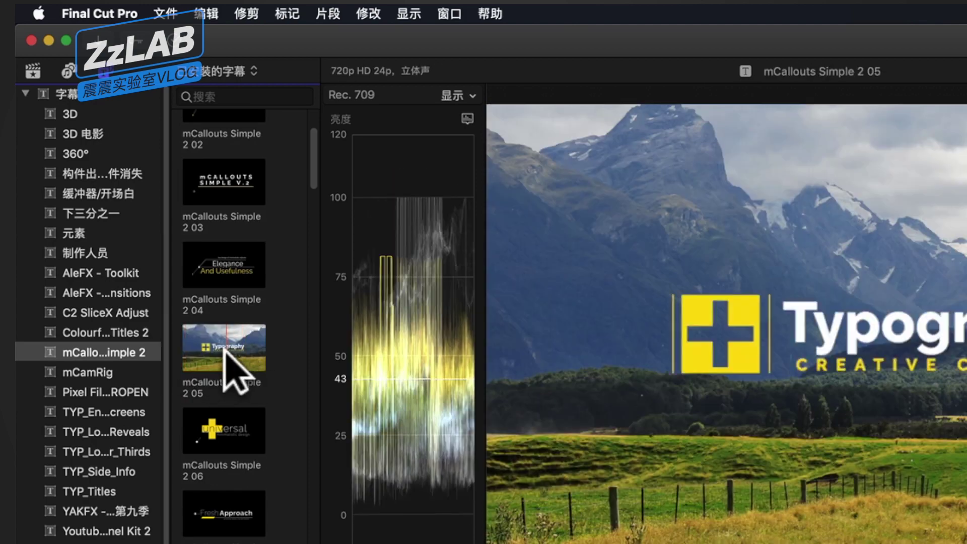
scroll(227, 361, down, 15)
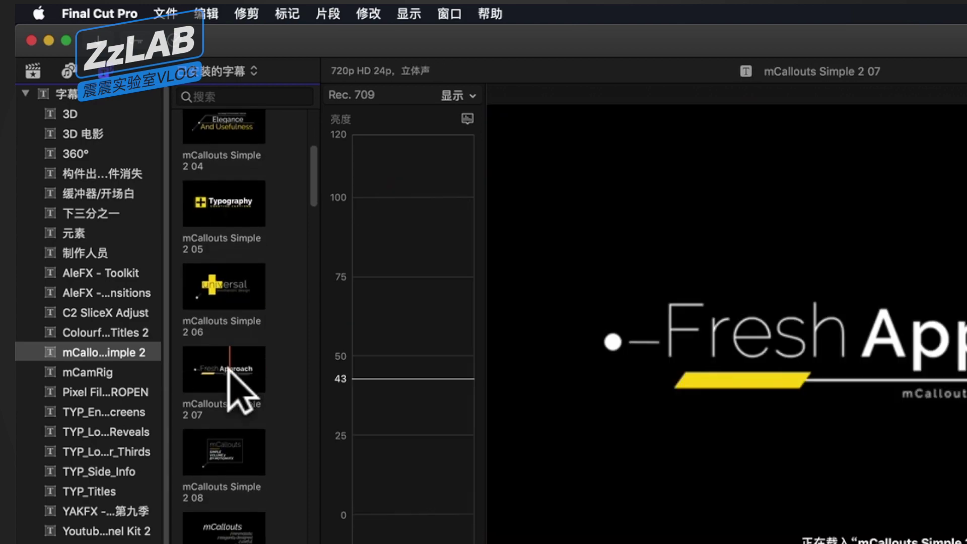
scroll(227, 367, down, 1)
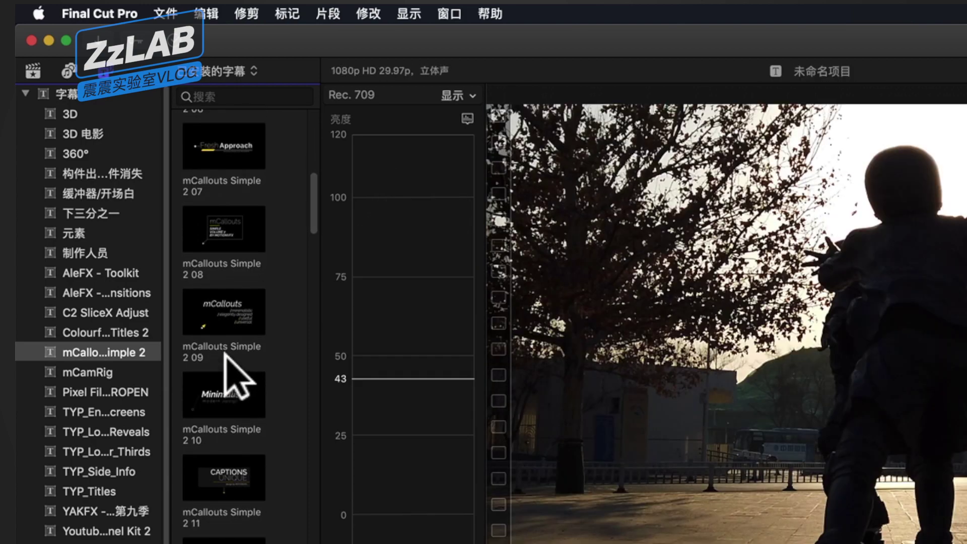
scroll(237, 332, down, 17)
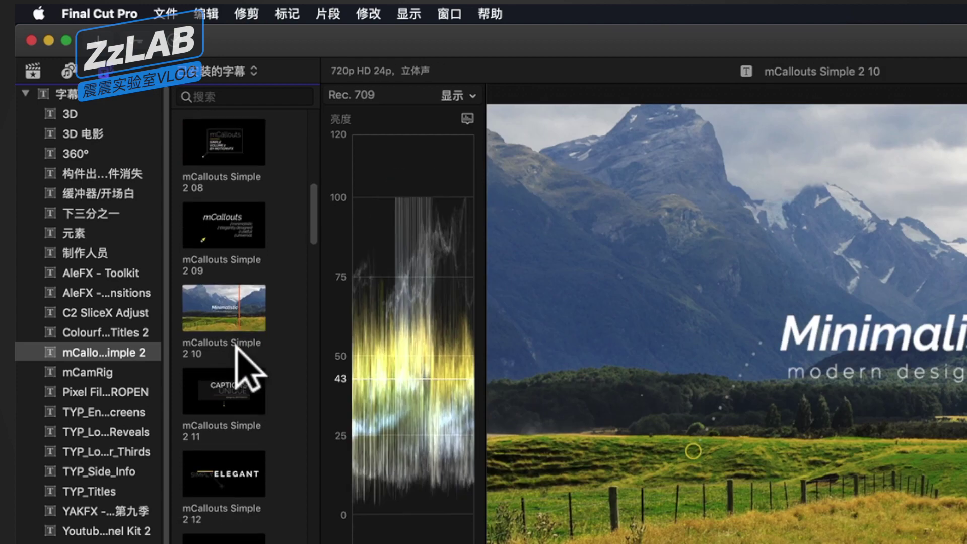
scroll(254, 367, down, 12)
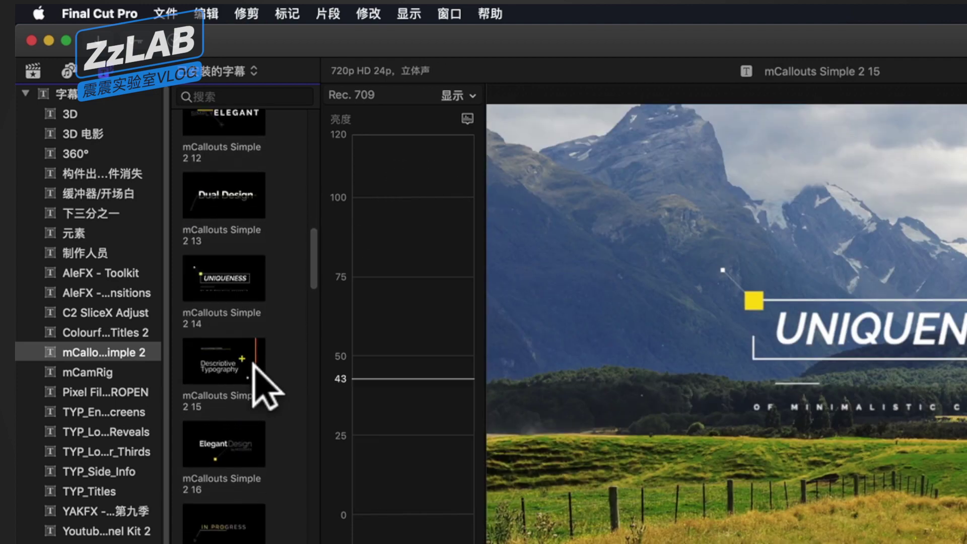
scroll(156, 216, down, 20)
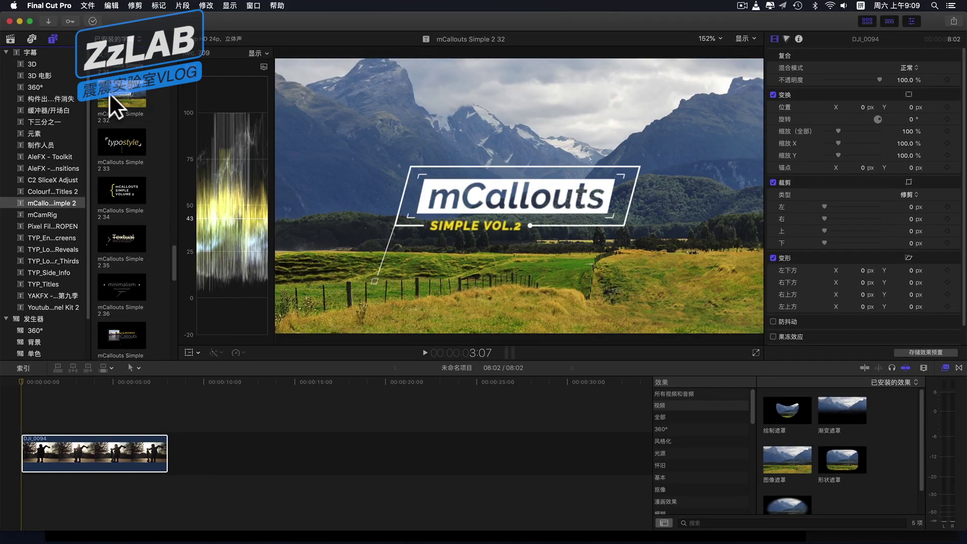
Place the mCallouts Simple 2 32 title above the start of clip DJI_0094 and trim it to the clip's 8:02 length.
scroll(154, 173, up, 2)
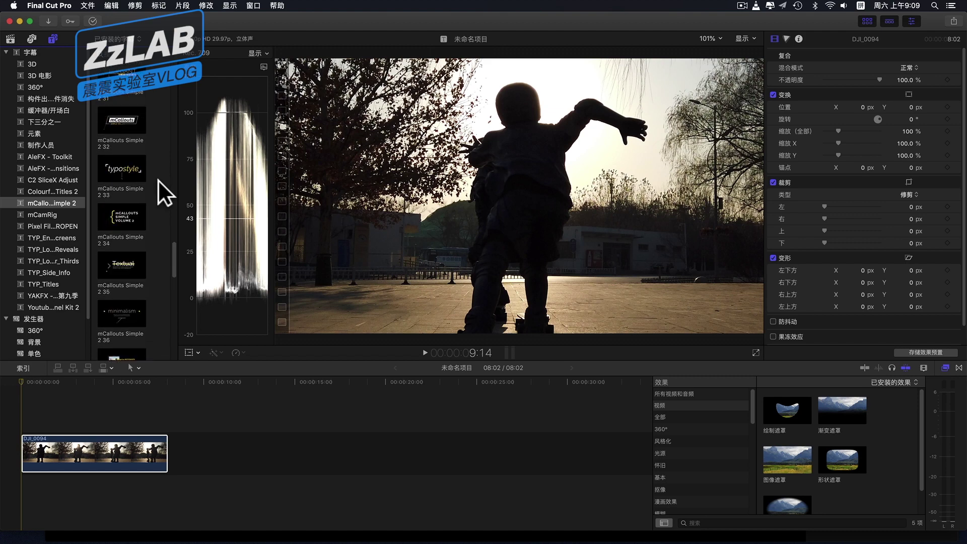
scroll(158, 180, up, 5)
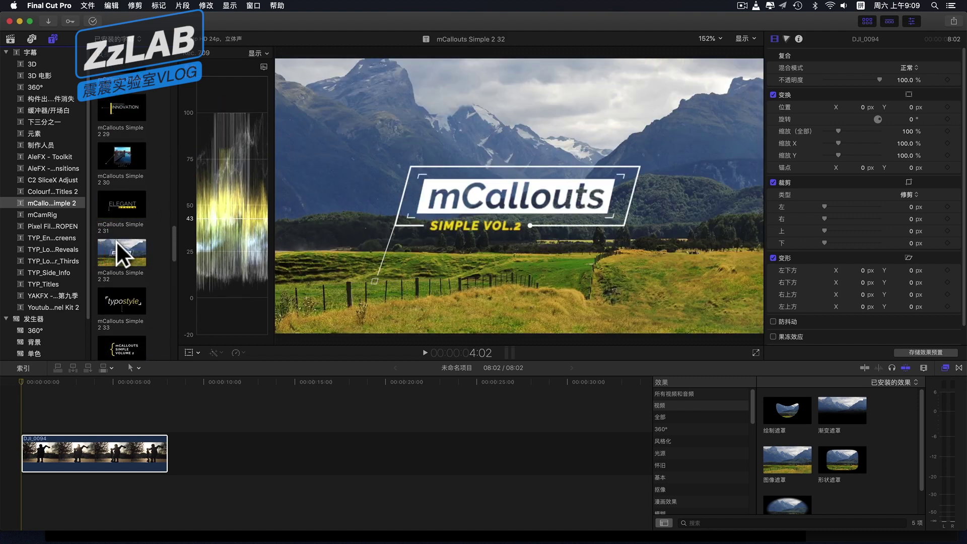
drag(132, 250, 16, 387)
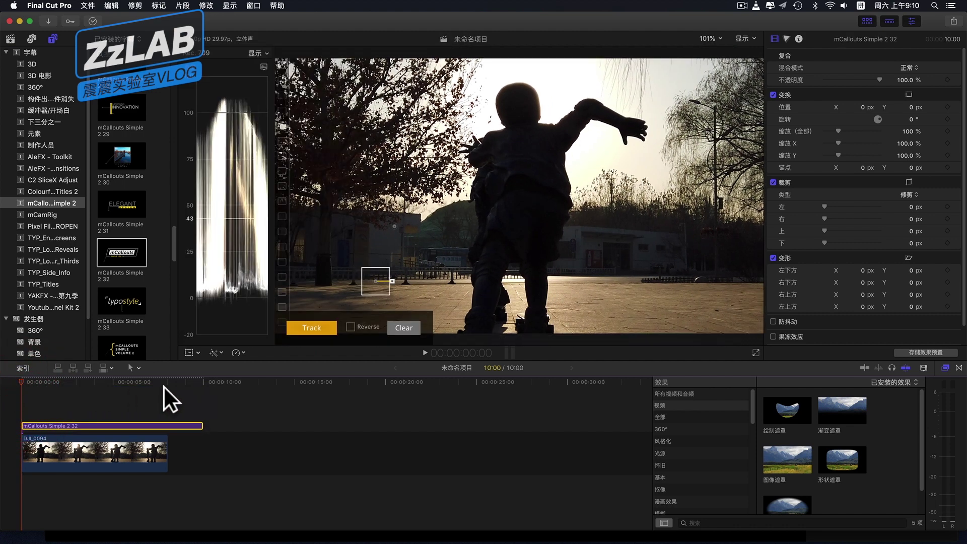
drag(203, 425, 167, 427)
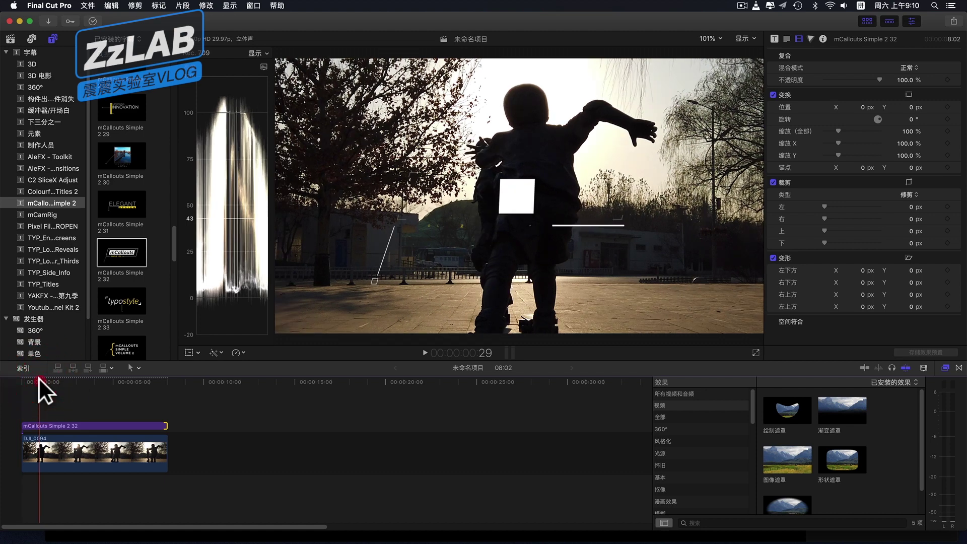
key(space)
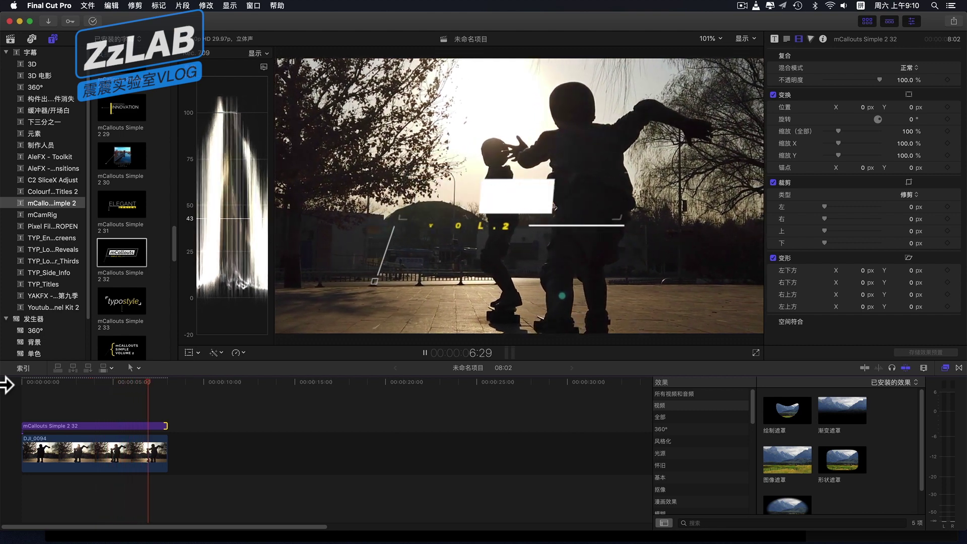
Play the mCallouts Simple 2 32 title over DJI_0094, return to the clip's start and select the title.
key(space)
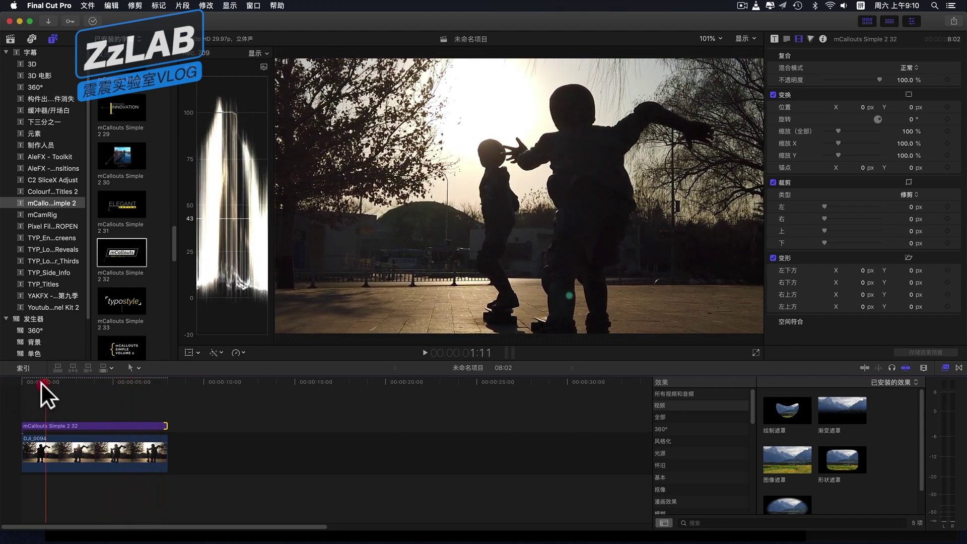
drag(41, 382, 16, 381)
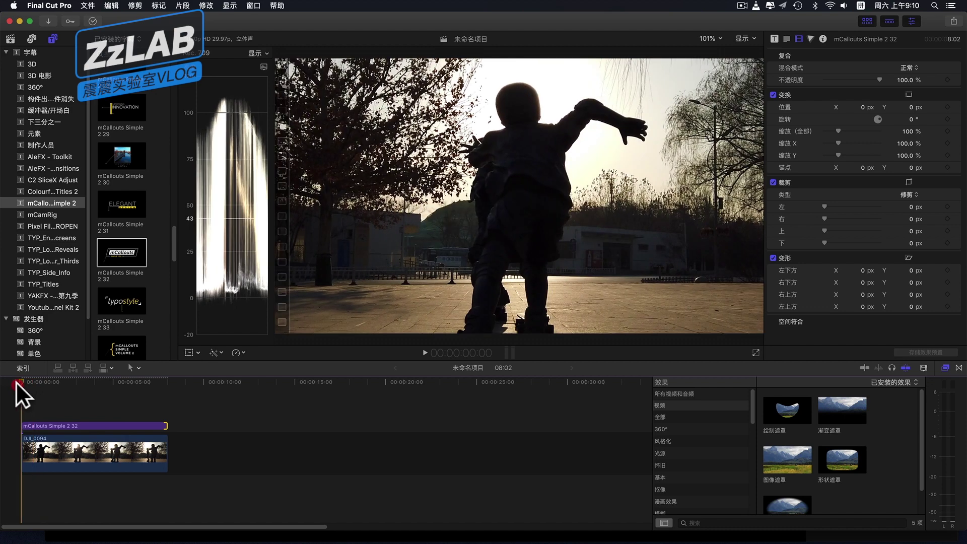
click(47, 422)
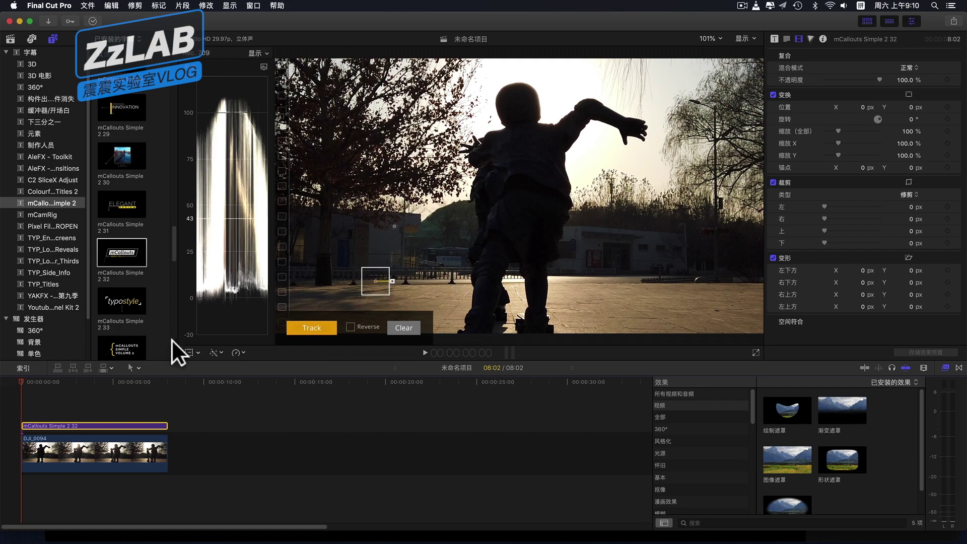
At about 3:29, move the callout's tracking box onto the smaller skater's foot.
drag(60, 376, 93, 383)
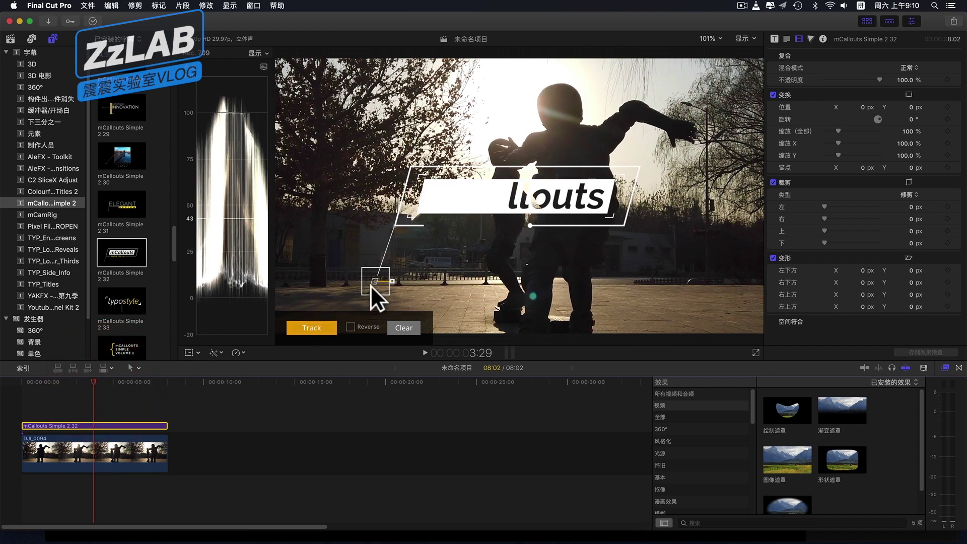
drag(378, 285, 503, 309)
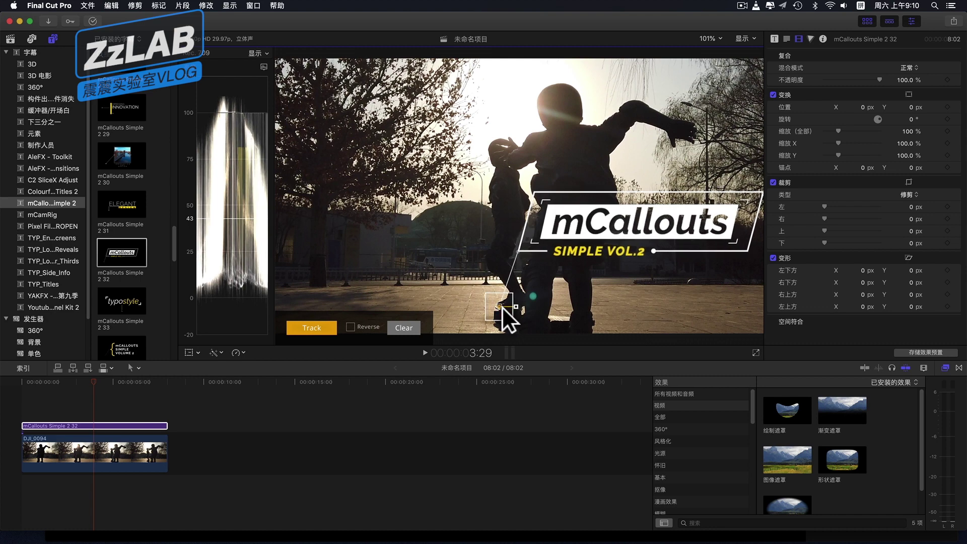
click(103, 351)
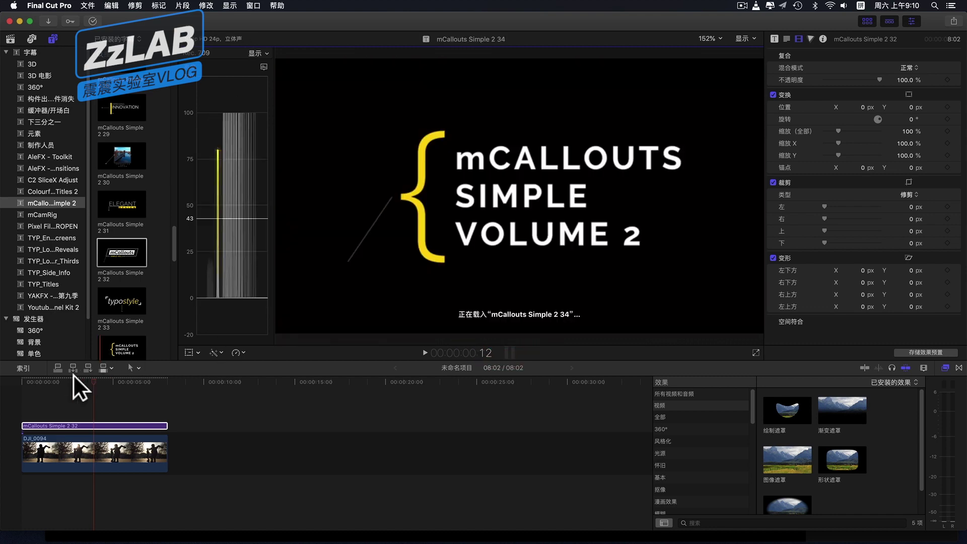
click(99, 393)
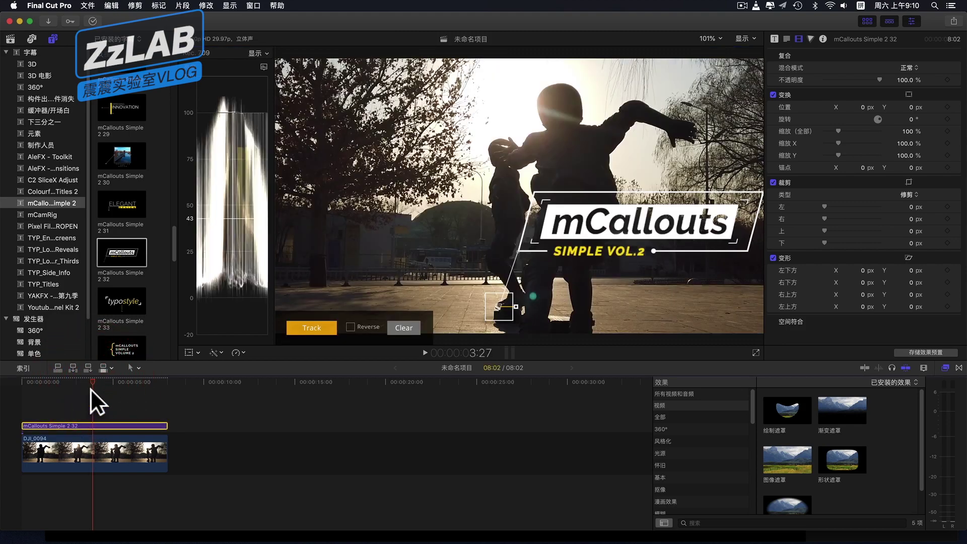
Add a marker to the title at 3:17, track the skater's foot forward from there and play the result.
click(17, 384)
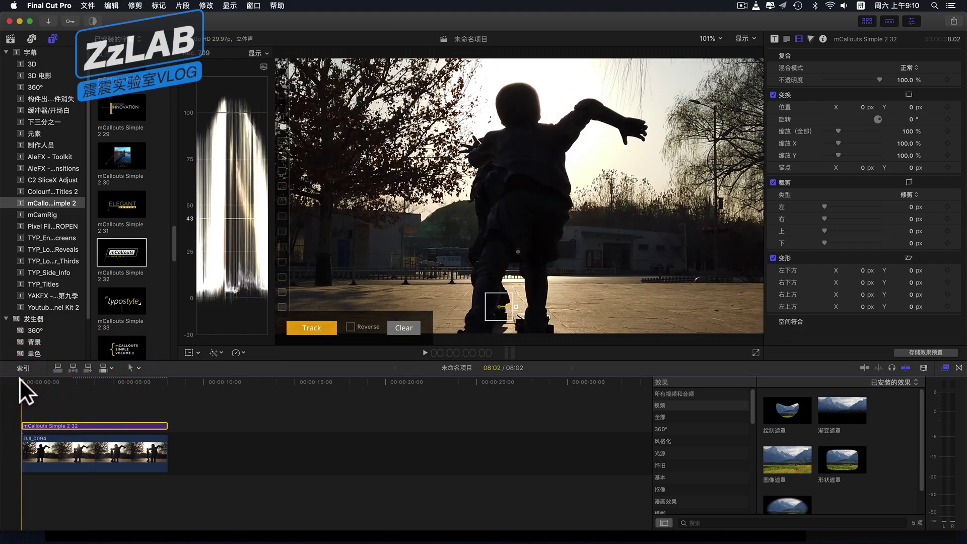
drag(23, 378, 85, 382)
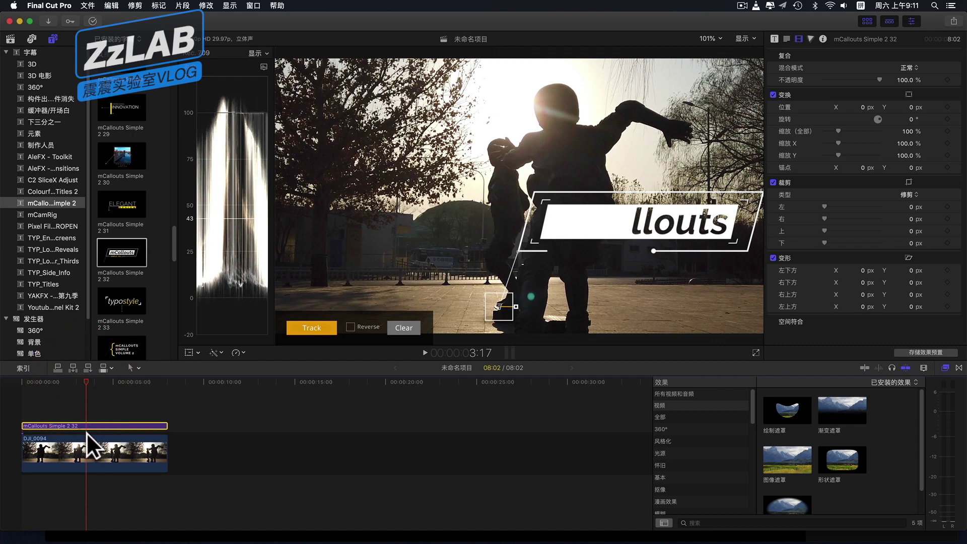
key(m)
click(308, 327)
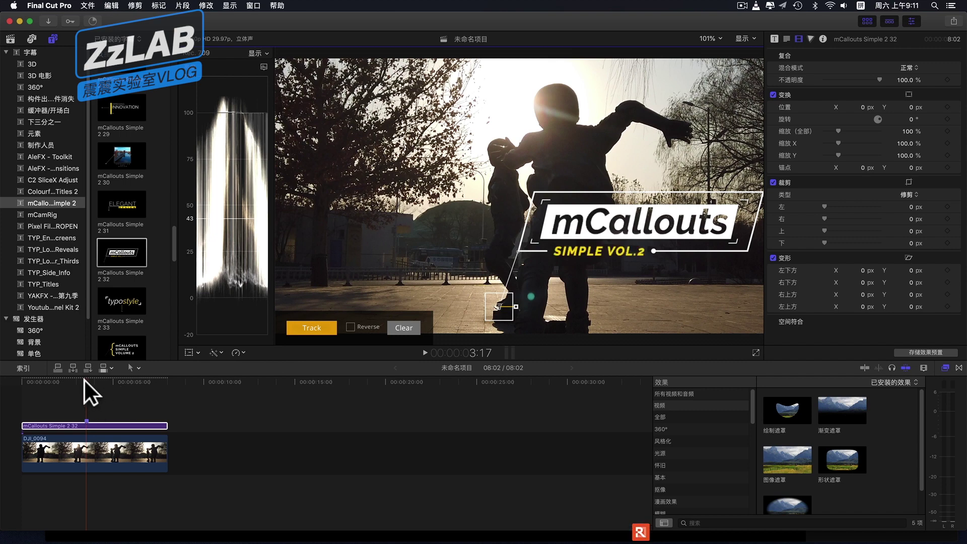
key(space)
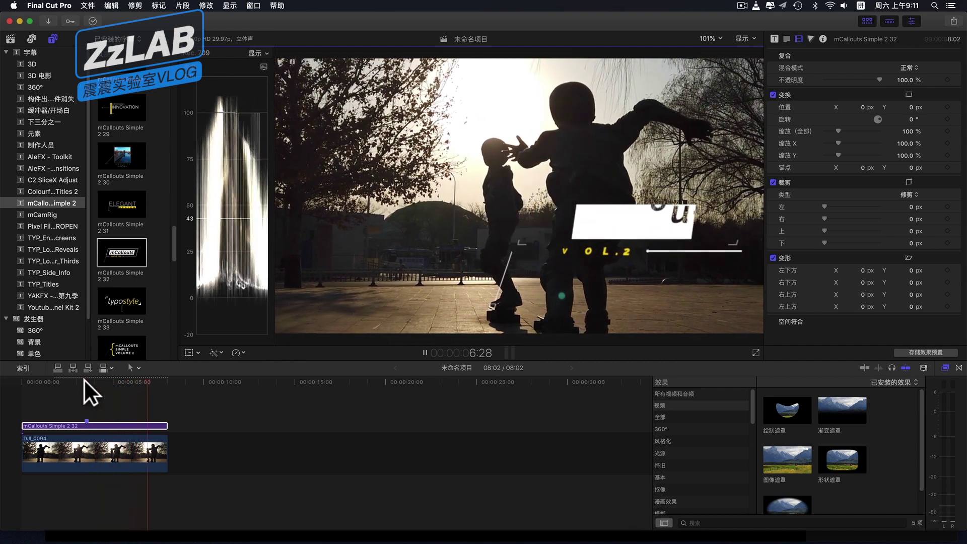
Track the skater's foot in reverse from the marker at 3:17.
mouse_move(87, 375)
mouse_down()
mouse_move(25, 379)
mouse_move(85, 388)
mouse_up()
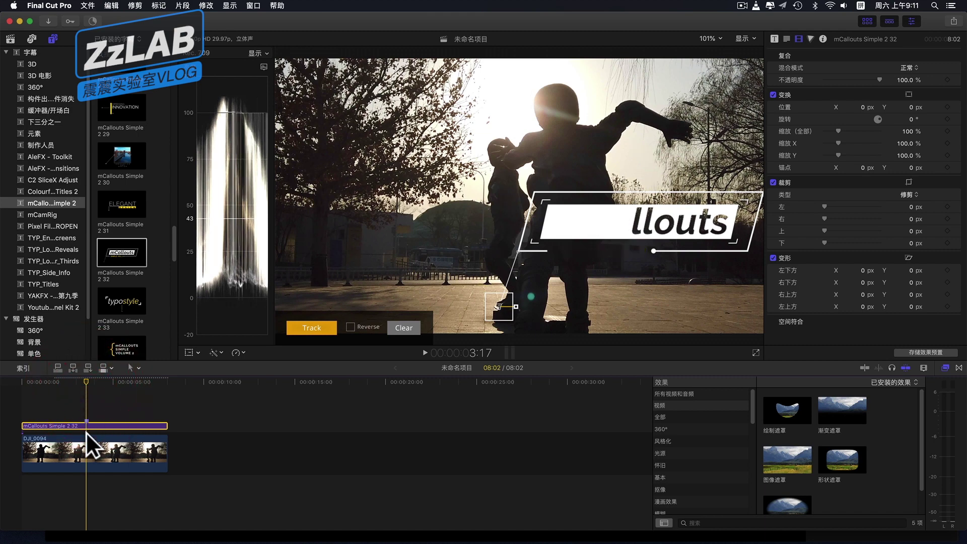
click(350, 327)
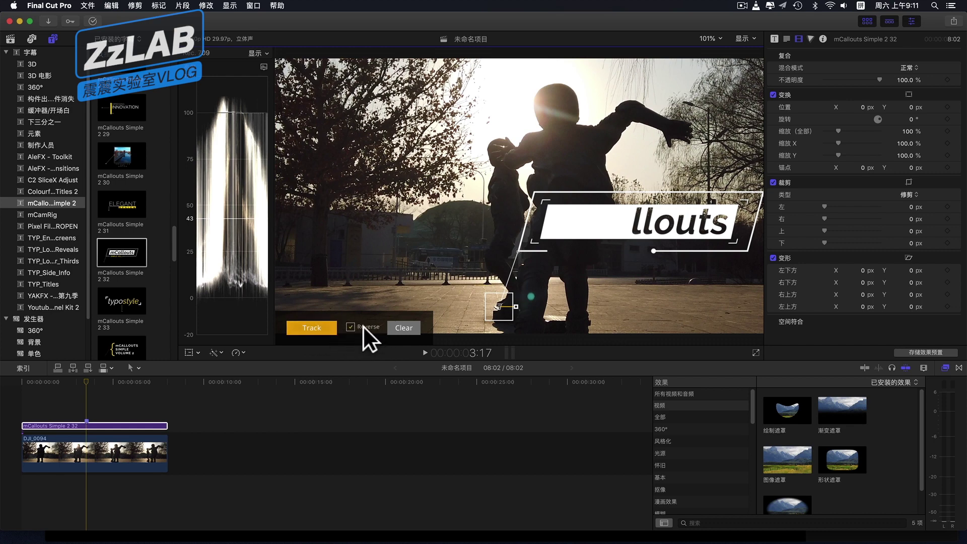
click(304, 325)
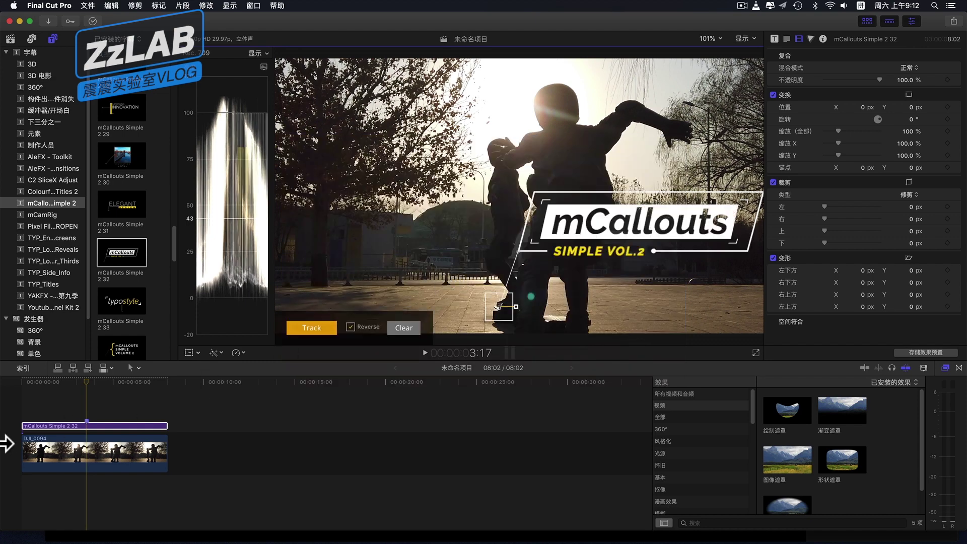
Play the sequence from the start to check how the callout follows the skater's foot.
click(21, 381)
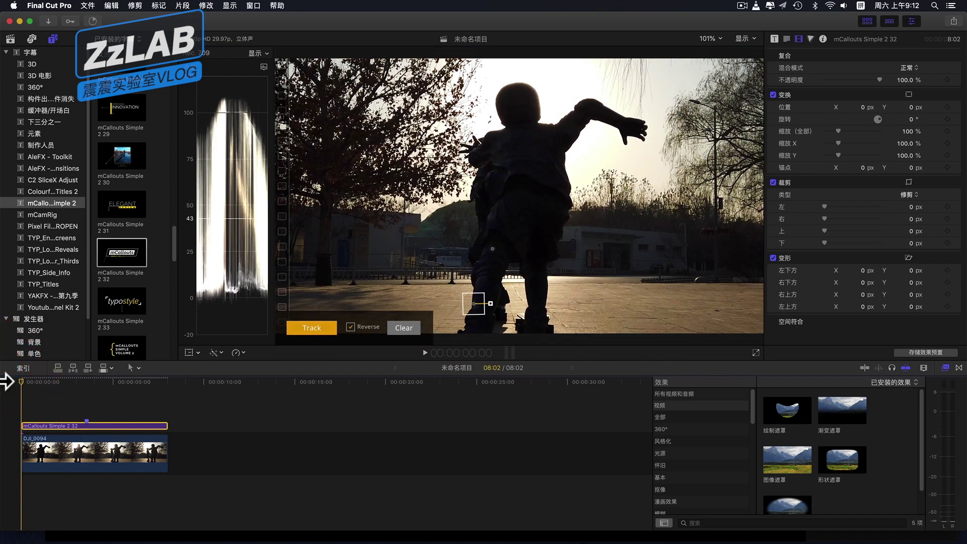
key(space)
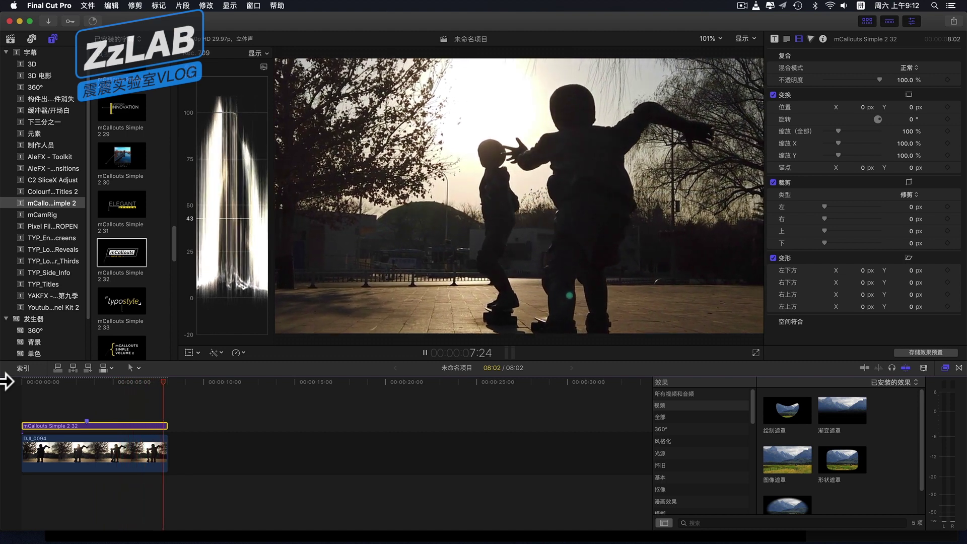
key(space)
Turn off the Build Out animation of the mCallouts Simple 2 32 title.
mouse_move(133, 379)
mouse_down()
mouse_move(154, 378)
mouse_move(43, 379)
mouse_move(149, 382)
mouse_move(131, 382)
mouse_up()
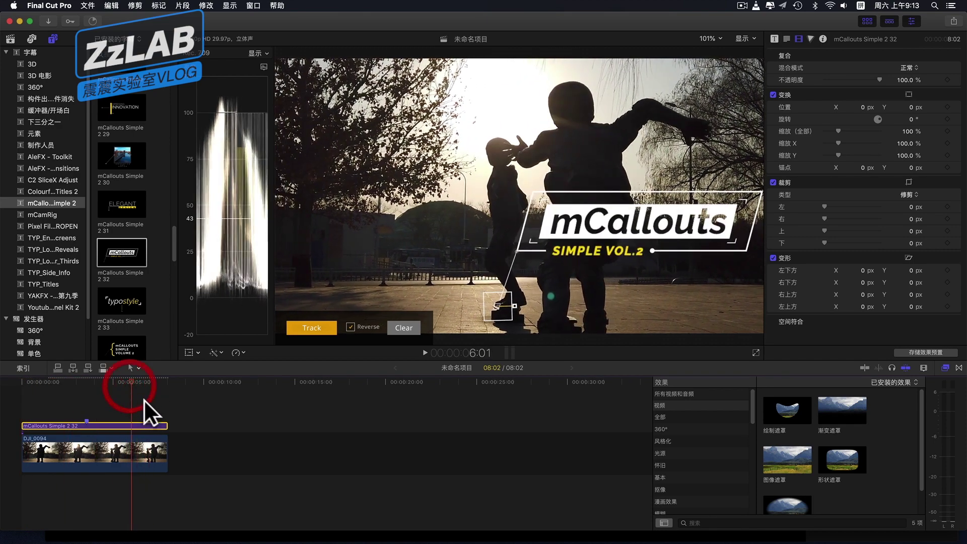
click(122, 424)
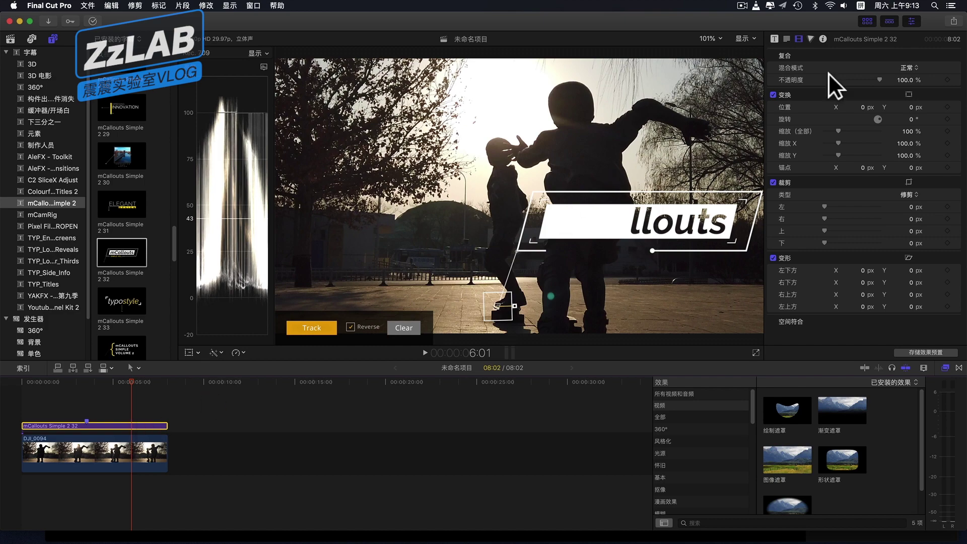
click(774, 39)
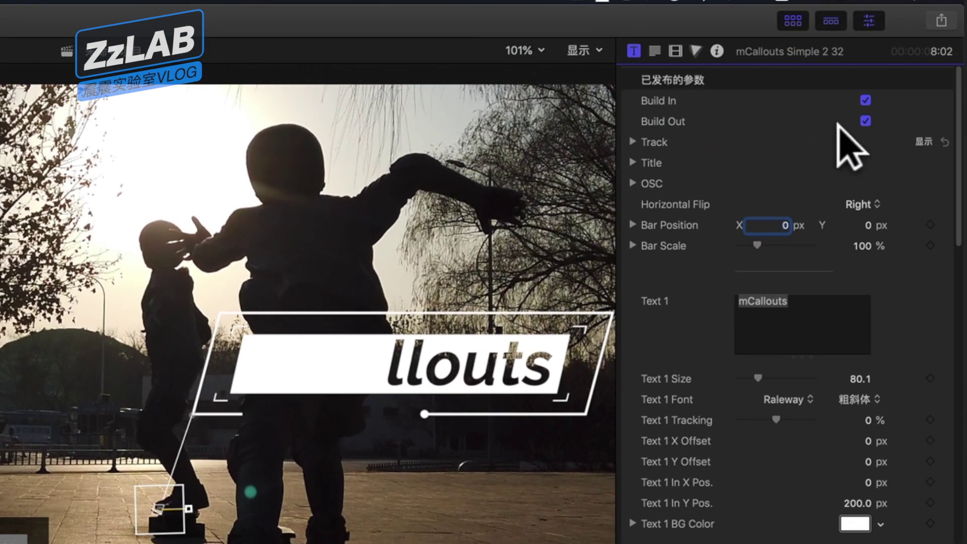
click(864, 122)
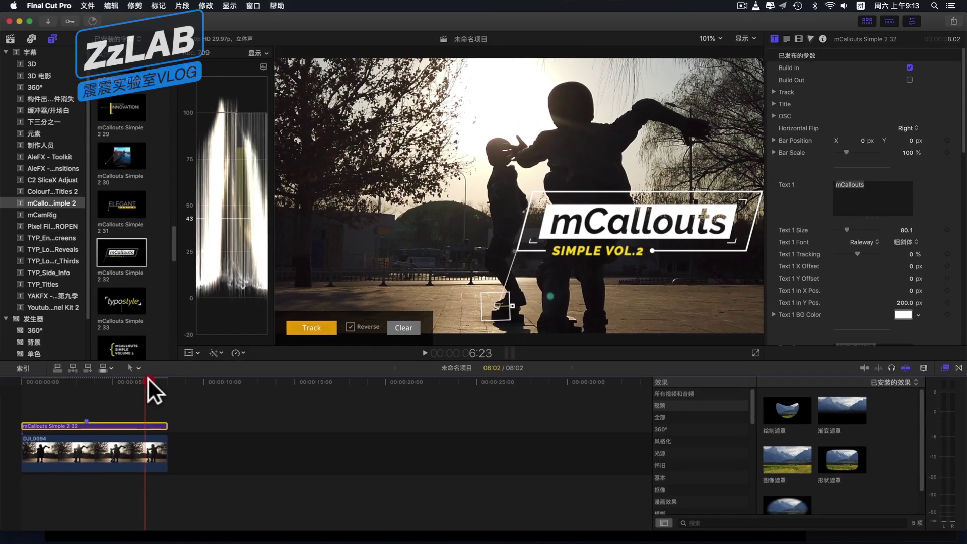
Review the end of the title without its build-out animation, and replay the sequence from the start.
drag(164, 379, 132, 379)
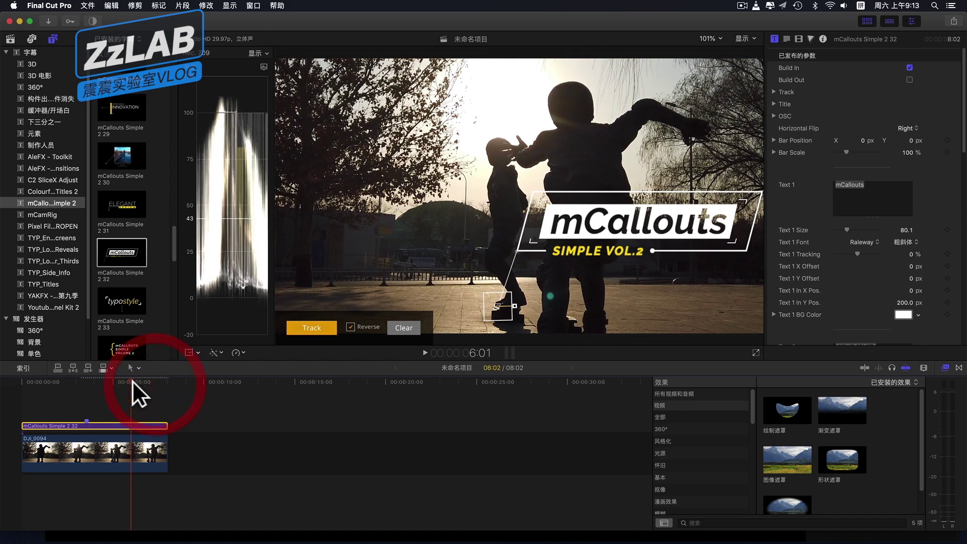
key(space)
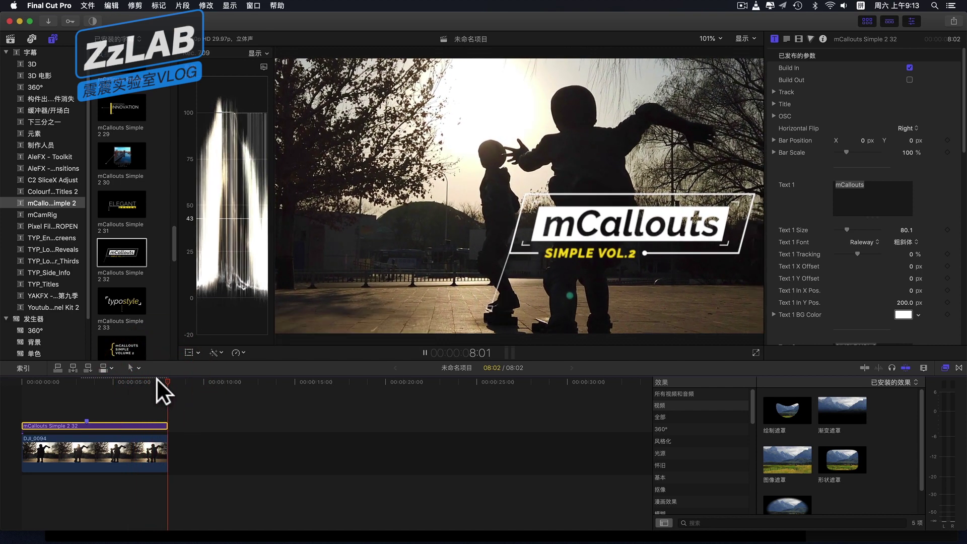
drag(163, 378, 6, 388)
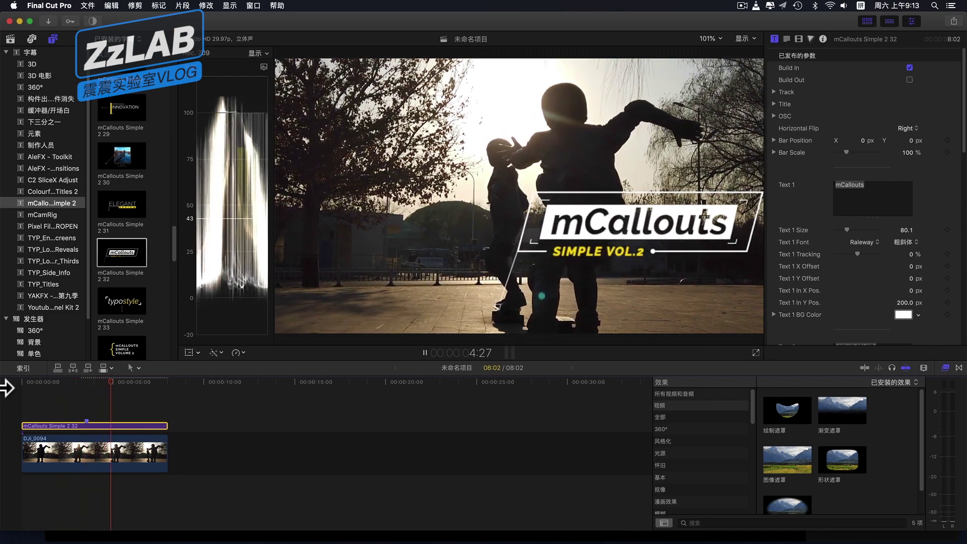
key(space)
At the 3:17 marker, set the callout's Bar Position to X -83.1 px and Y -12.9 px.
drag(22, 377, 89, 382)
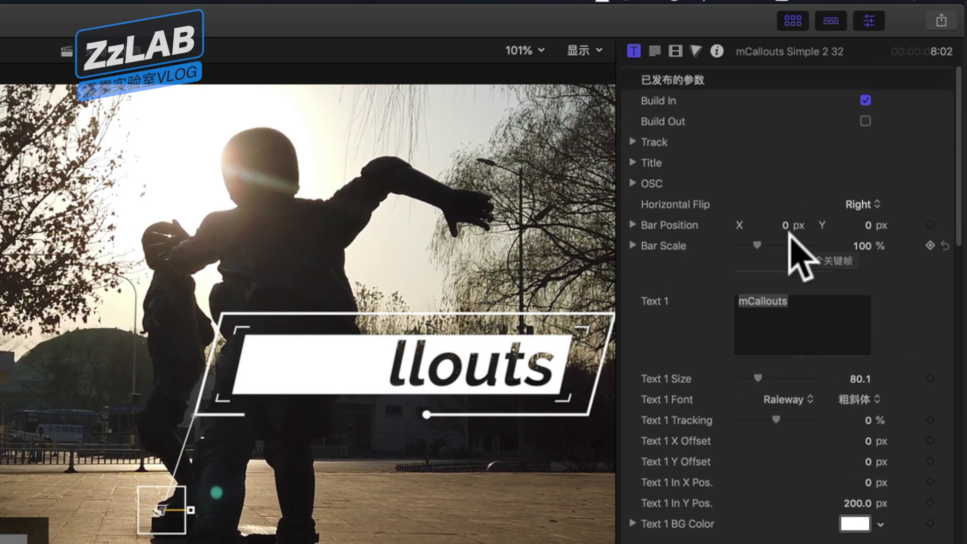
mouse_move(784, 224)
mouse_down()
mouse_move(760, 225)
mouse_move(781, 212)
mouse_move(768, 227)
mouse_up()
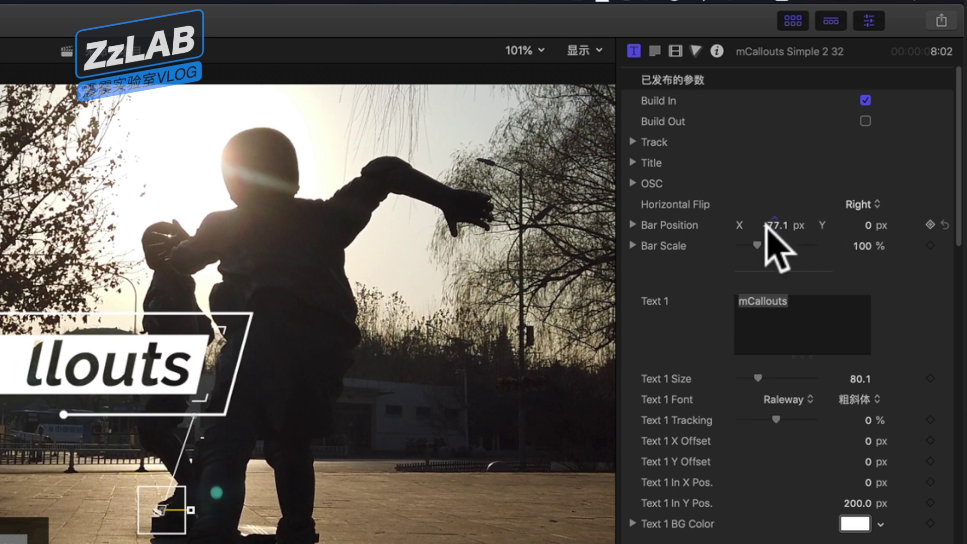
drag(770, 224, 767, 224)
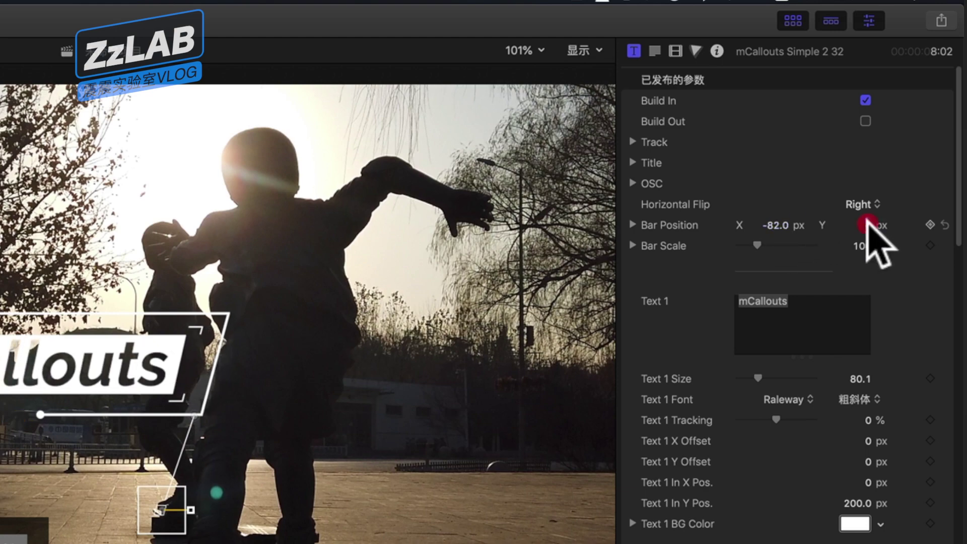
drag(867, 224, 864, 226)
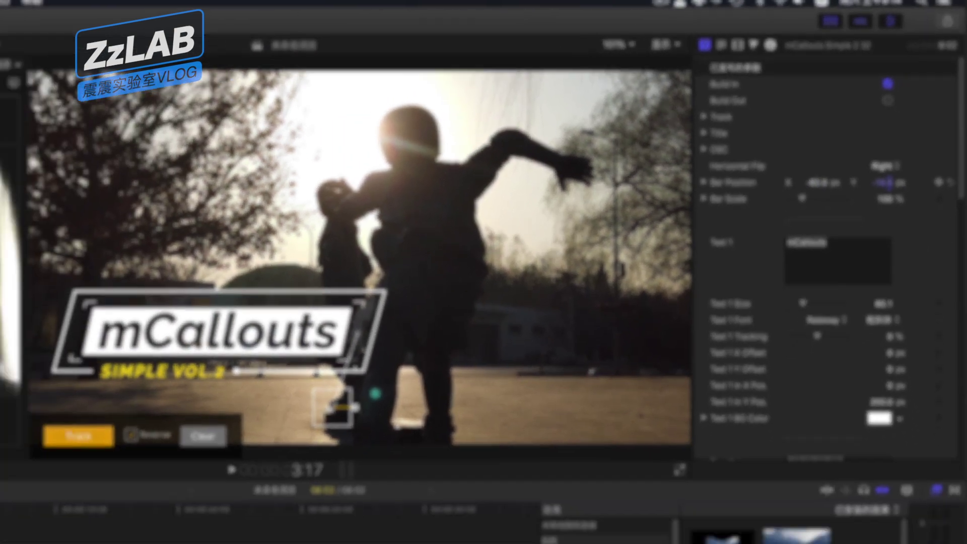
drag(886, 182, 884, 183)
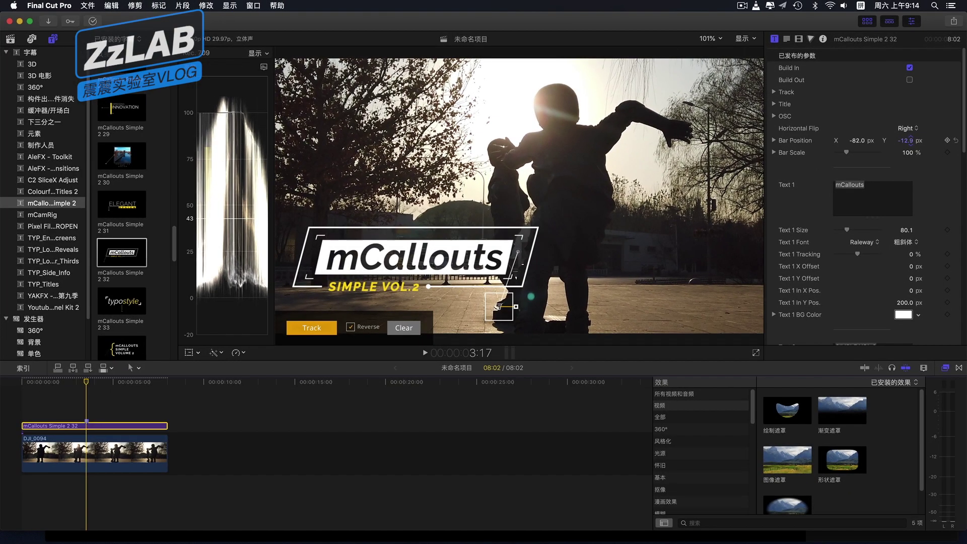
drag(857, 141, 856, 141)
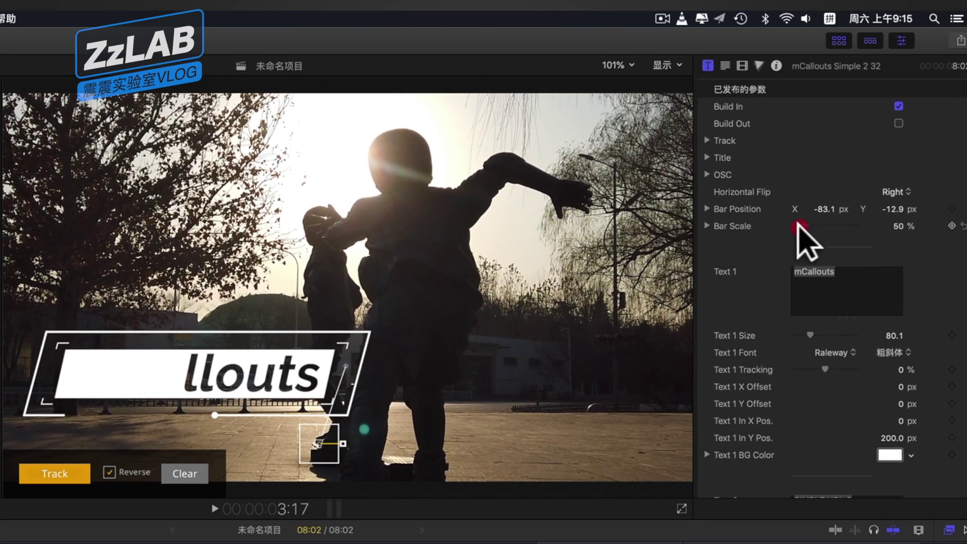
Set the callout's Bar Scale to 83% and play back the title to check its placement.
drag(795, 226, 805, 227)
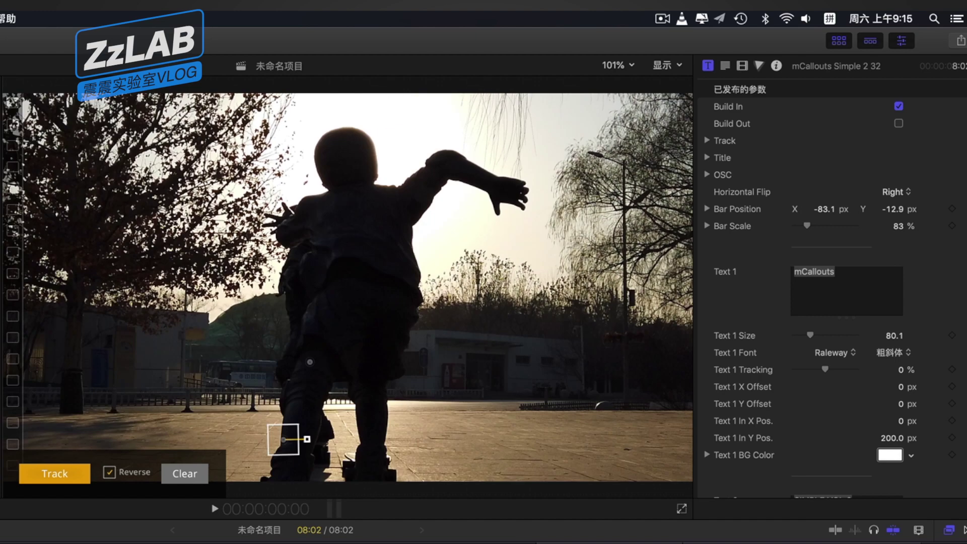
key(space)
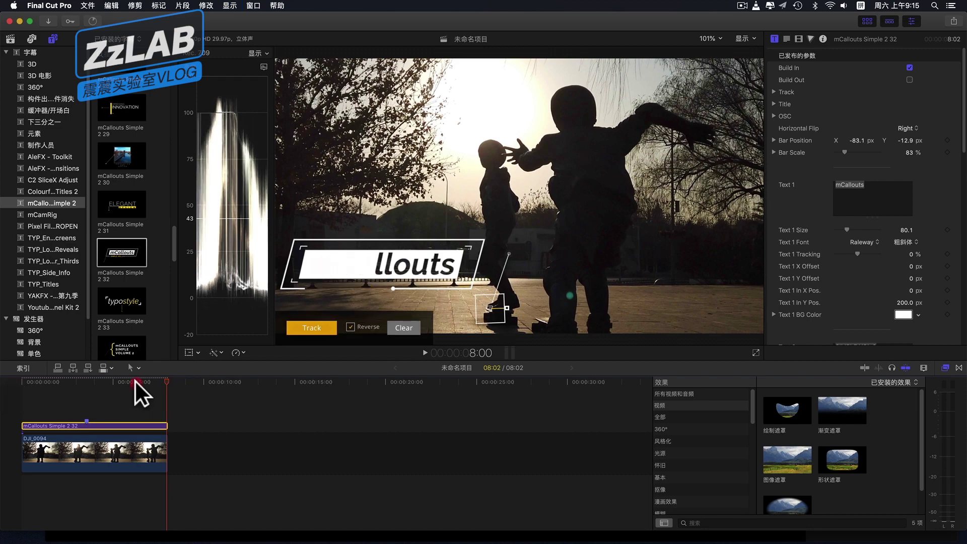
click(75, 395)
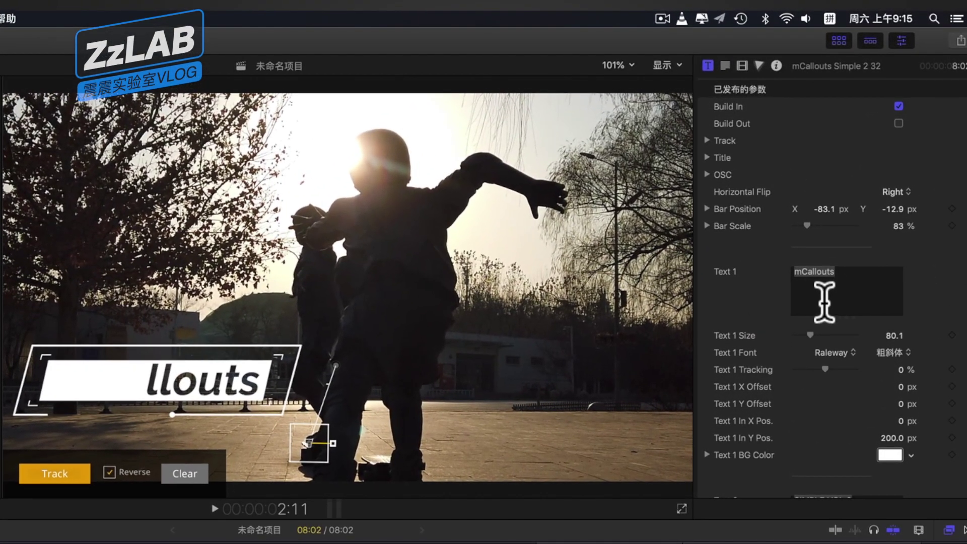
Replace the callout's Text 1 with "奥林匹克中心" and set Text 1 Size to 64.0.
click(856, 274)
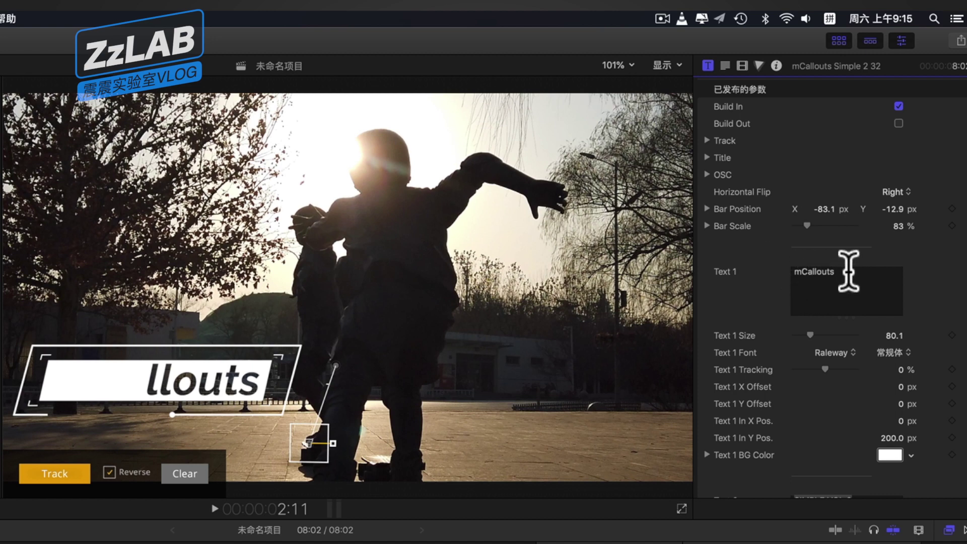
drag(849, 271, 756, 270)
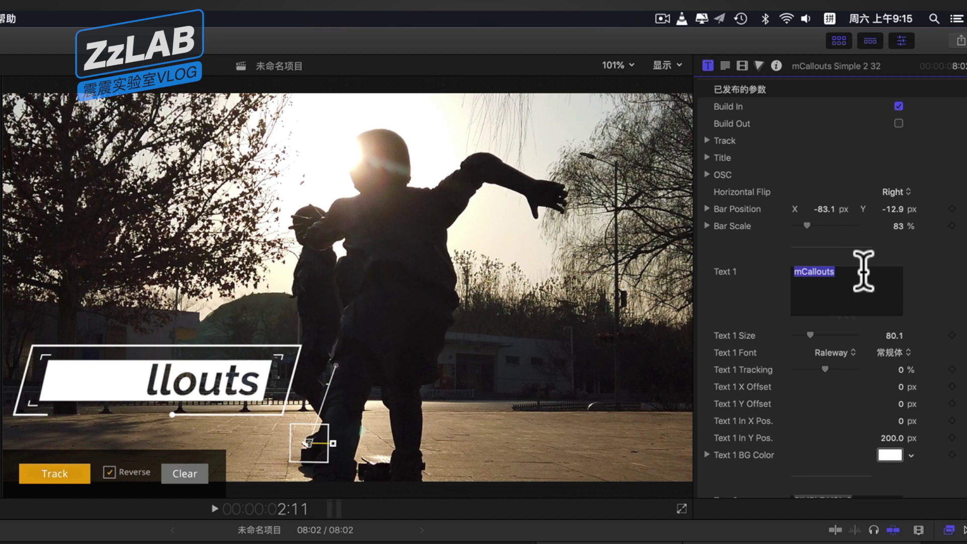
text(ao lin)
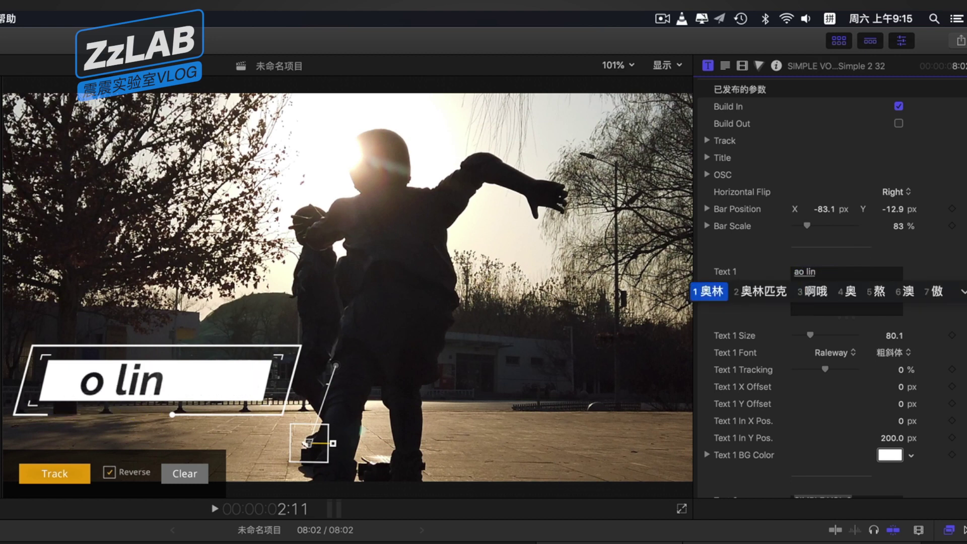
text(2zhongxin)
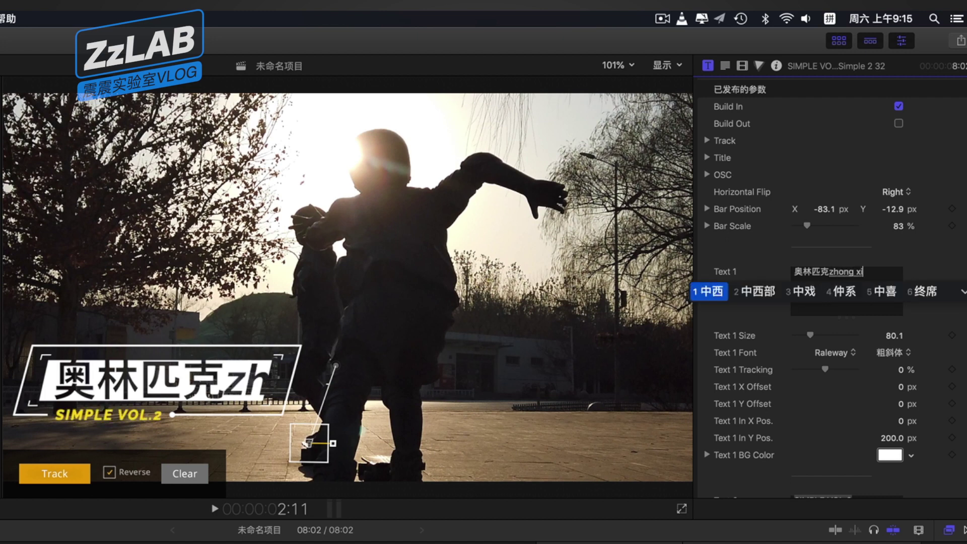
key(space)
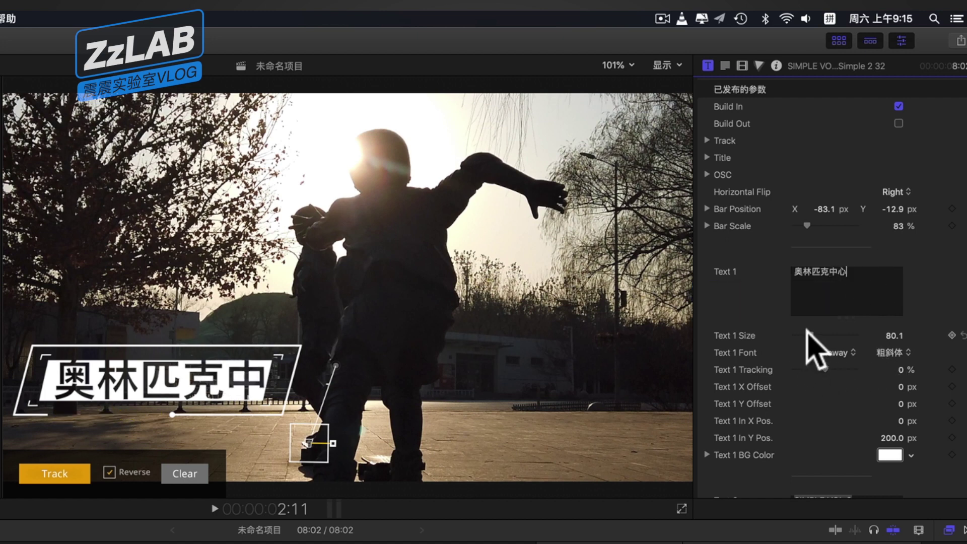
drag(806, 330, 805, 335)
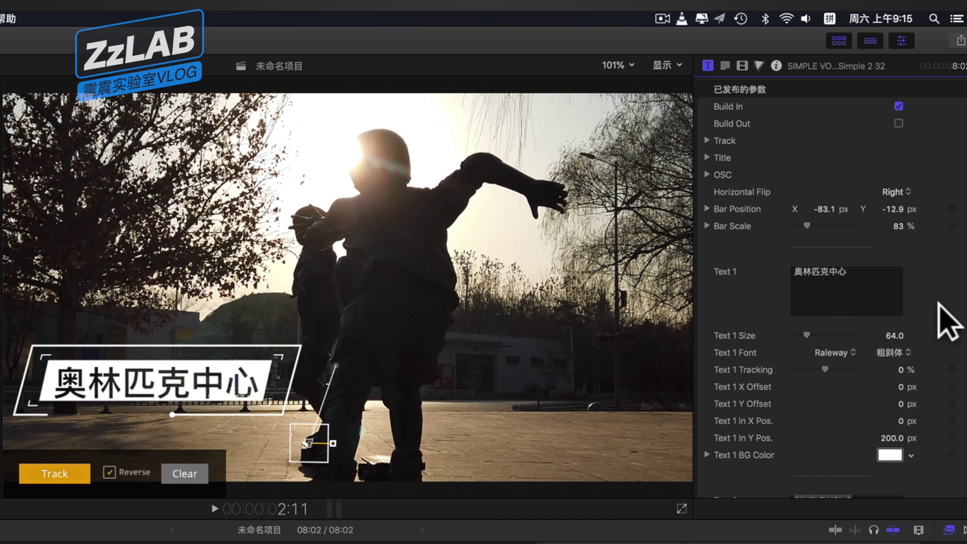
Replace the callout's Text 2 with "Olympic Sports Center" and play the sequence from the start to check it.
scroll(942, 322, down, 5)
click(871, 387)
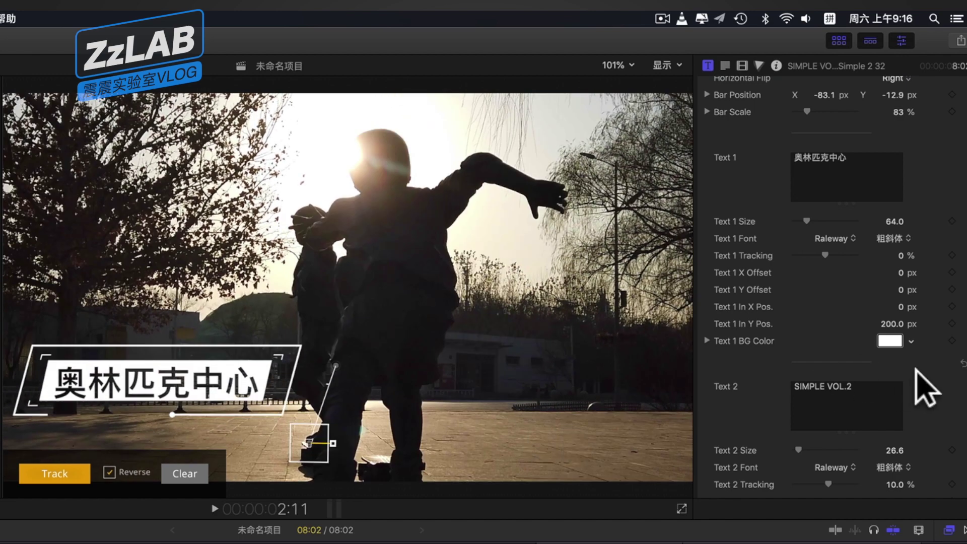
drag(864, 392, 751, 392)
text(Olympic Sports Center)
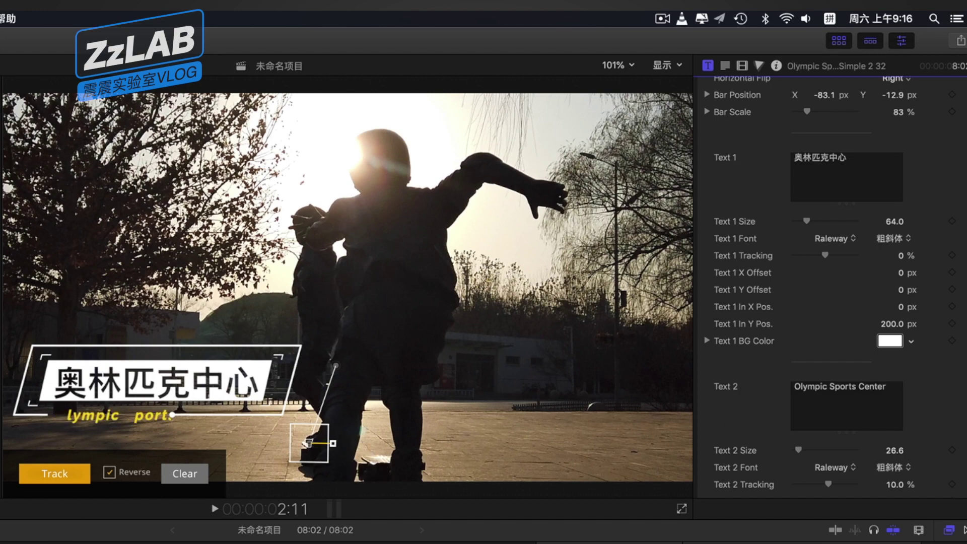
key(Home)
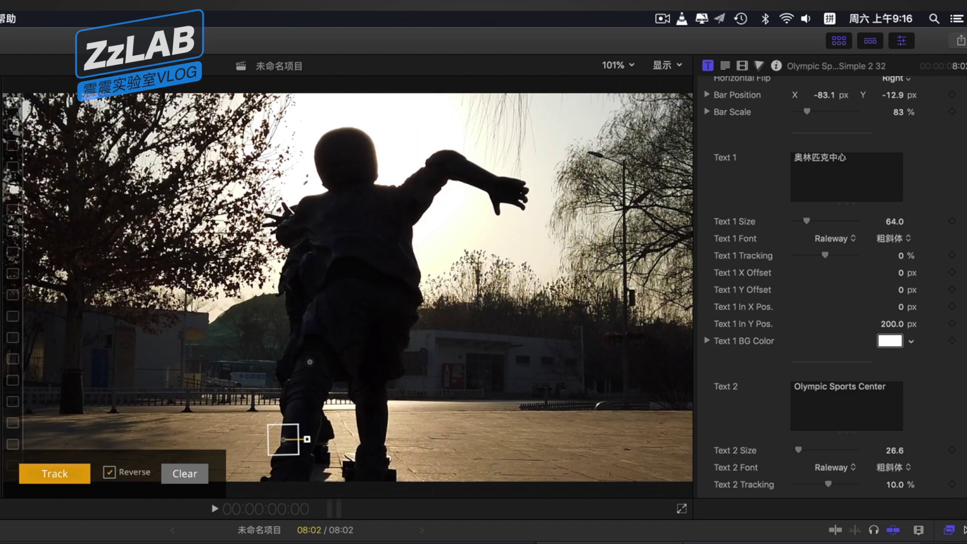
key(space)
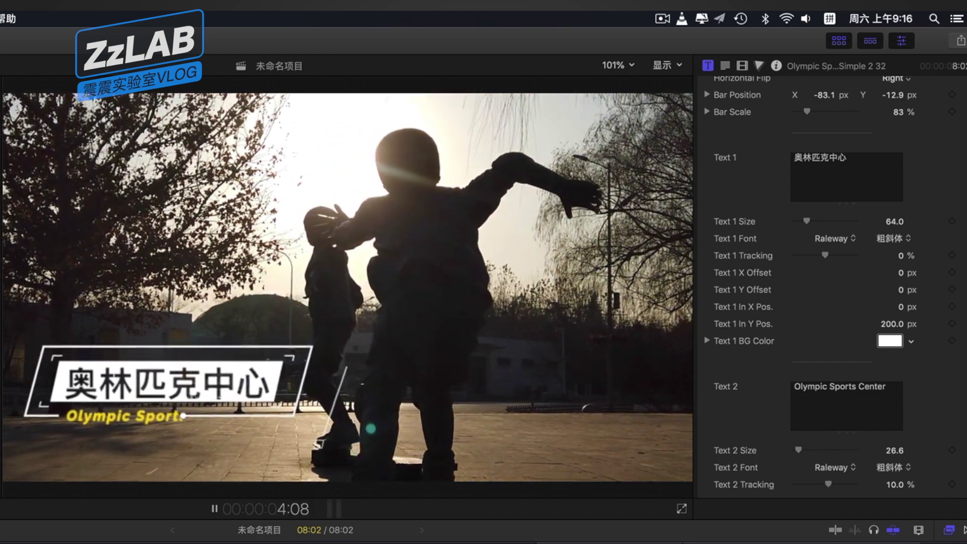
key(space)
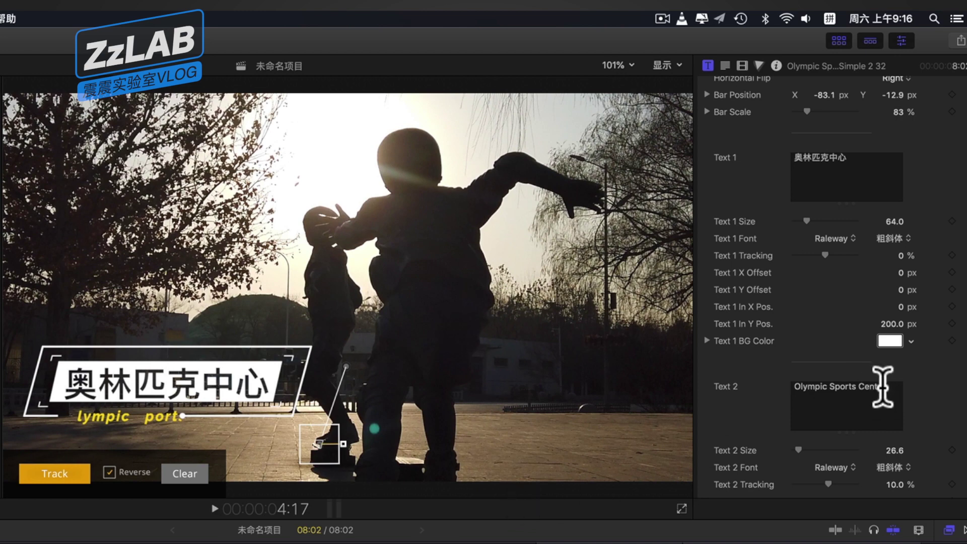
Set Text 2 Size to 18.0 and Text 2 Tracking to 4.41%.
scroll(788, 272, down, 5)
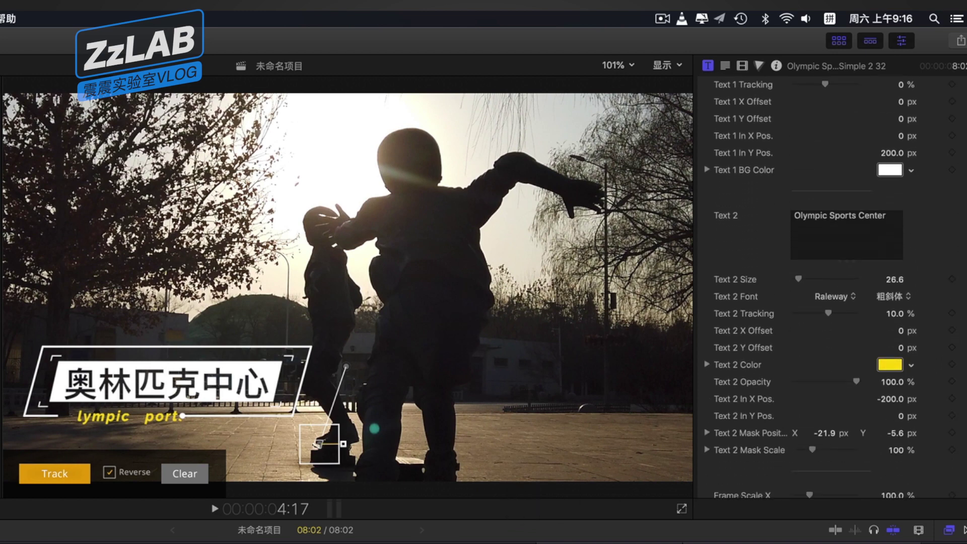
drag(800, 269, 800, 271)
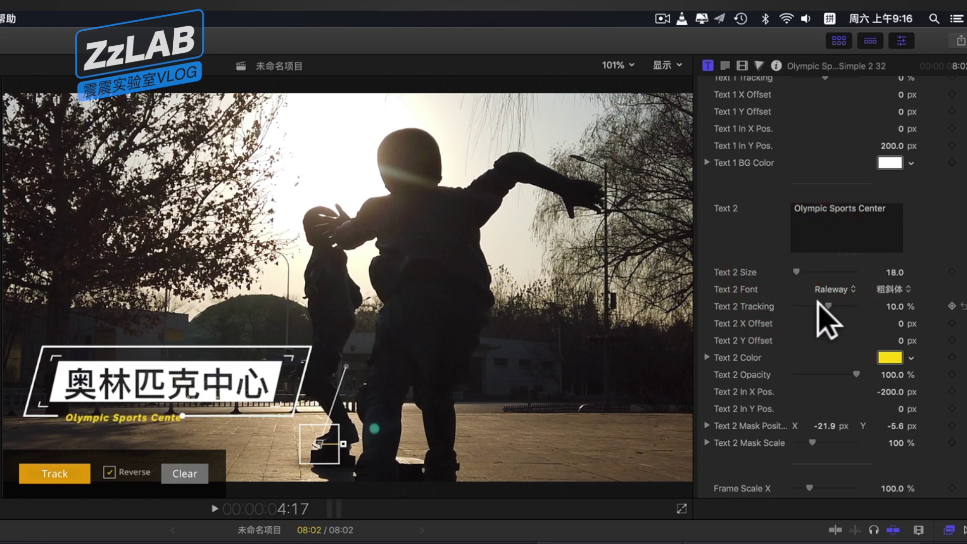
drag(828, 305, 825, 303)
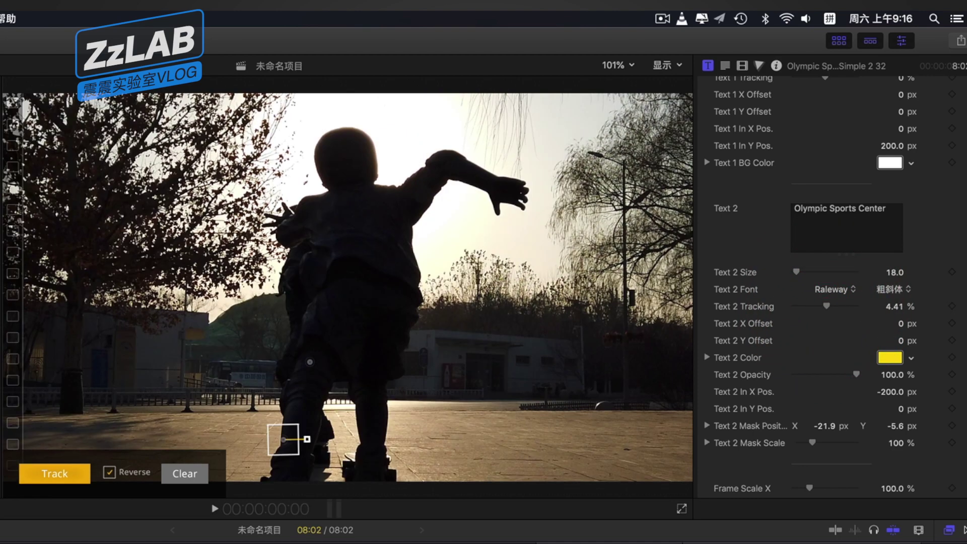
Play back the title up to 4:05 and move the callout bar slightly upward in the viewer.
key(space)
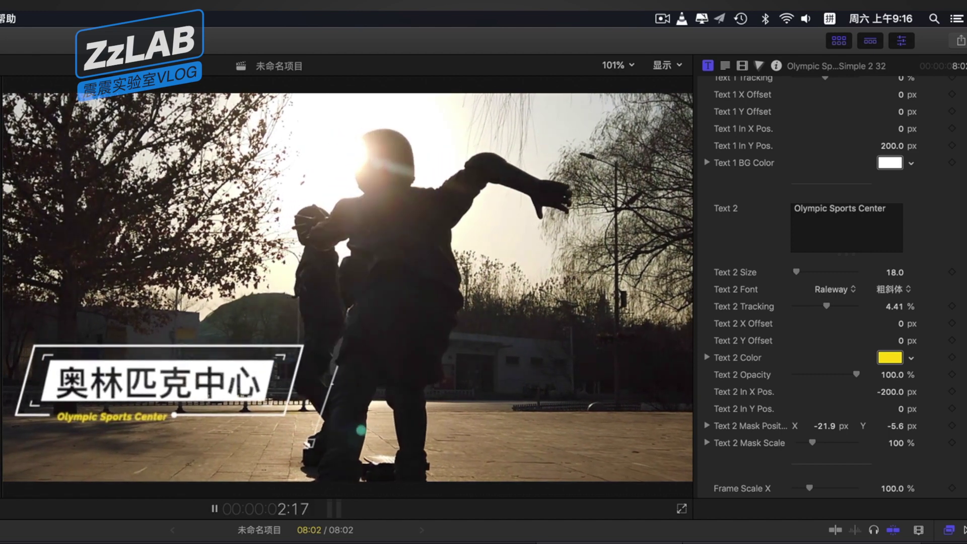
key(space)
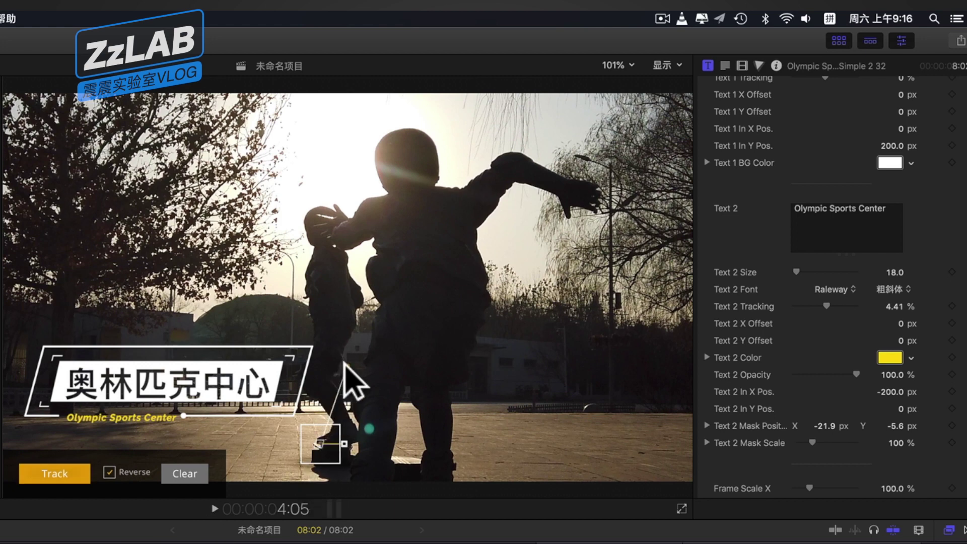
mouse_move(347, 365)
mouse_down()
mouse_move(328, 379)
mouse_move(344, 358)
mouse_up()
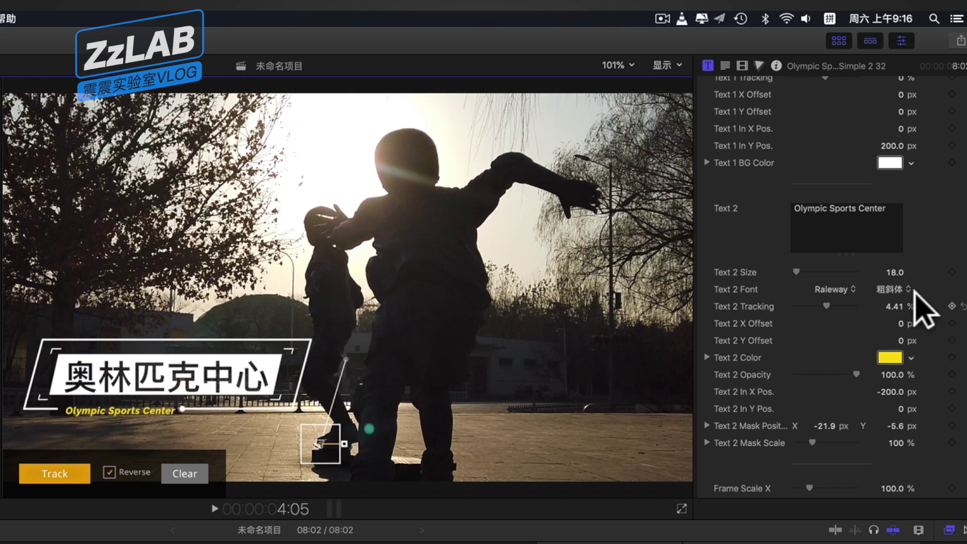
Hide the callout's connecting line by setting Line Opacity to 0%.
scroll(826, 371, down, 3)
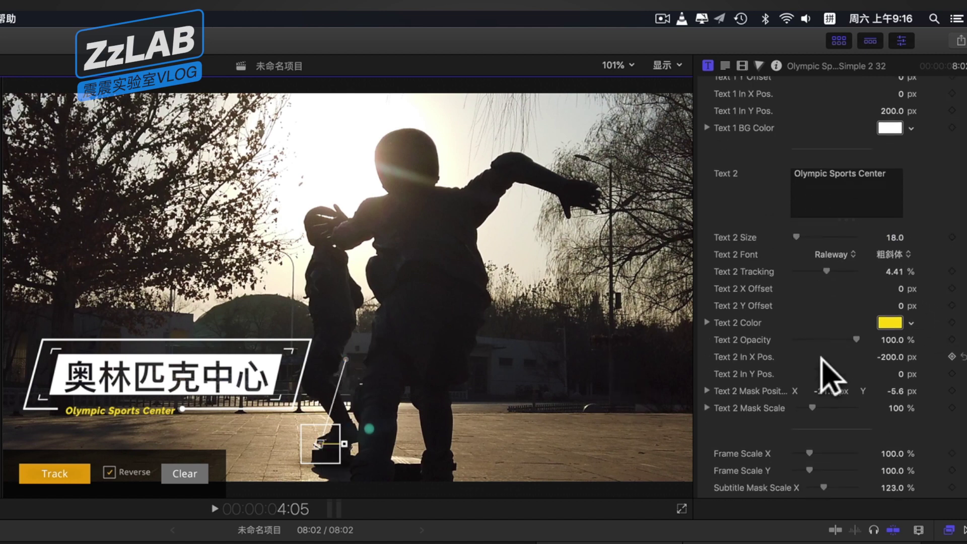
scroll(822, 359, down, 4)
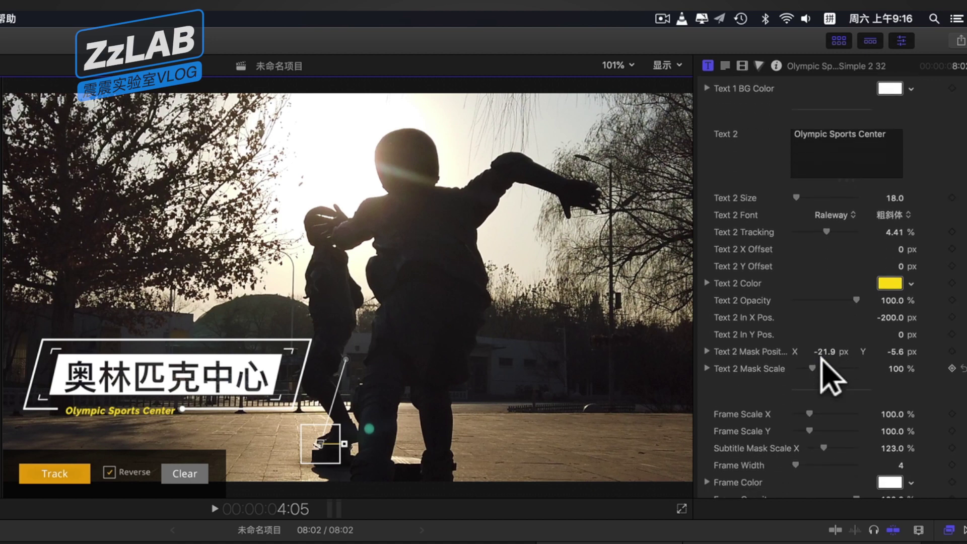
scroll(830, 375, down, 8)
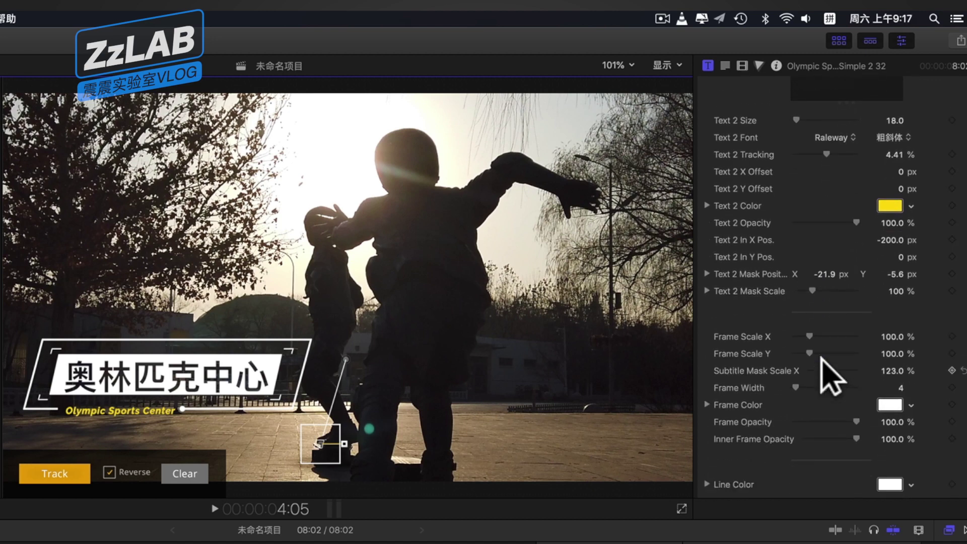
scroll(831, 378, down, 12)
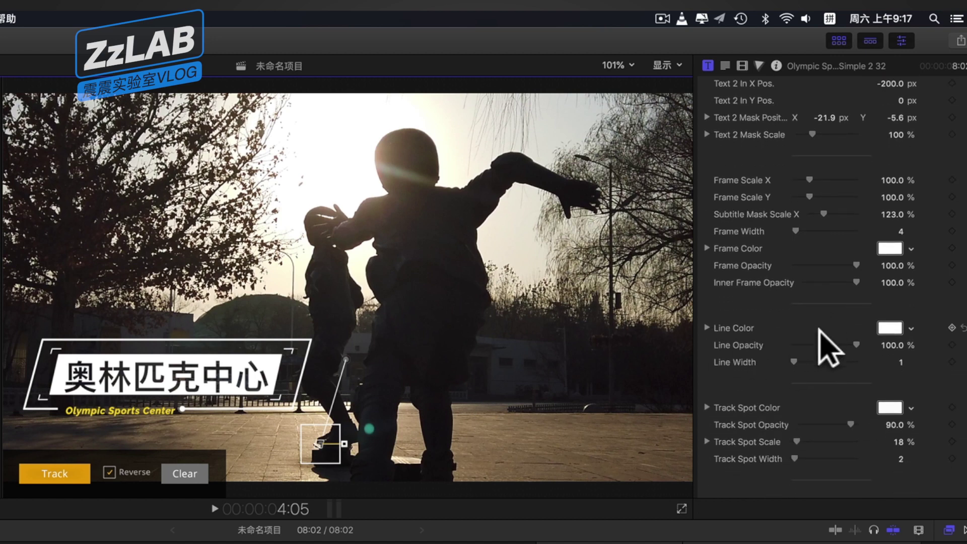
scroll(815, 330, down, 4)
scroll(849, 327, down, 1)
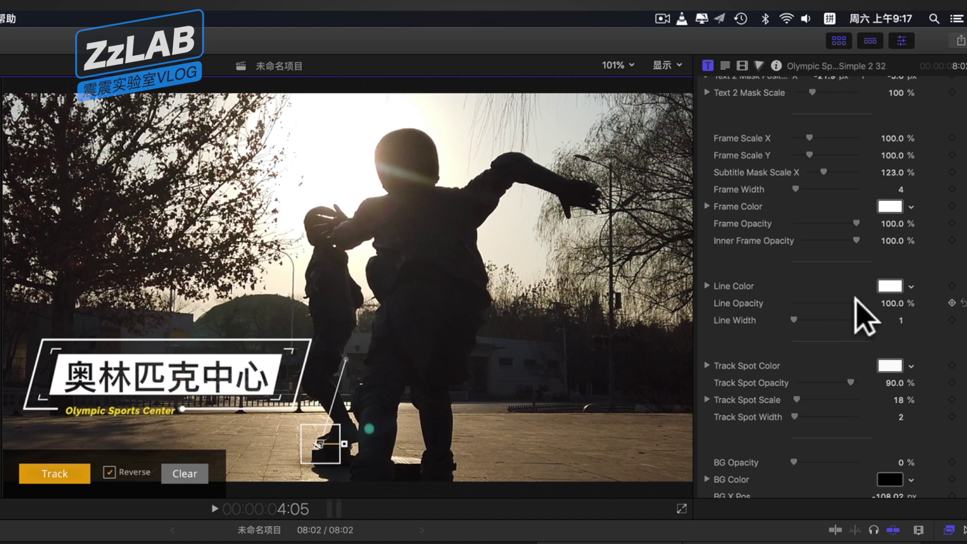
drag(855, 298, 758, 299)
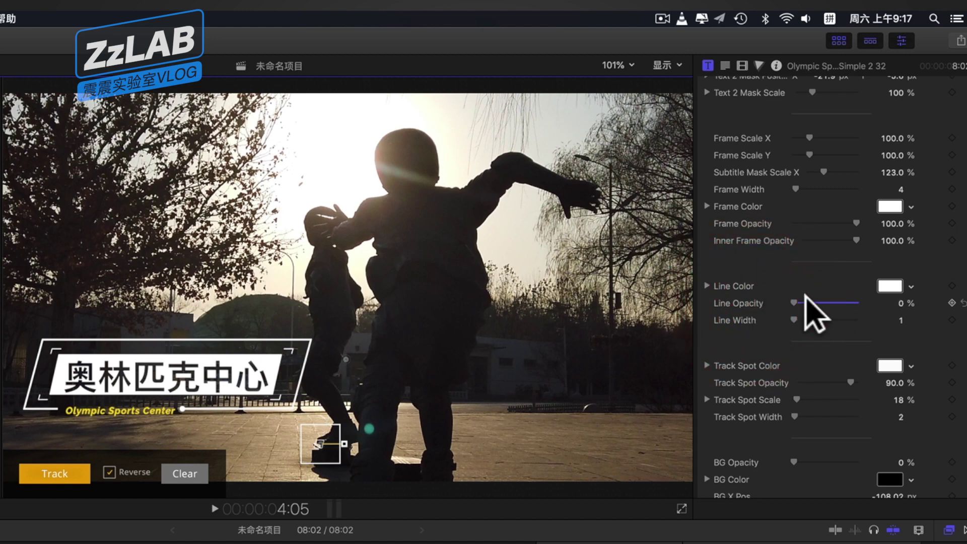
Set Track Spot Opacity to 0% and play back the sequence from the start.
scroll(932, 350, down, 2)
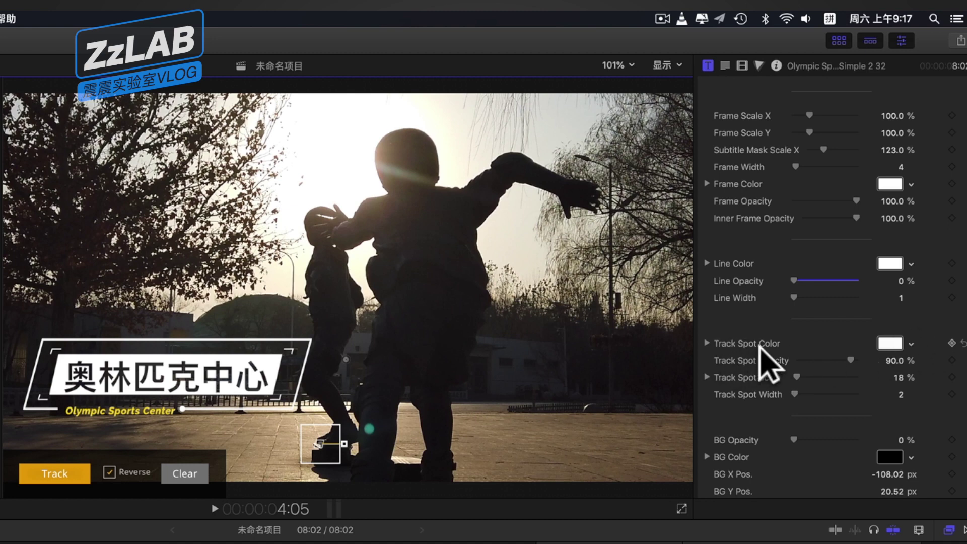
scroll(776, 359, down, 1)
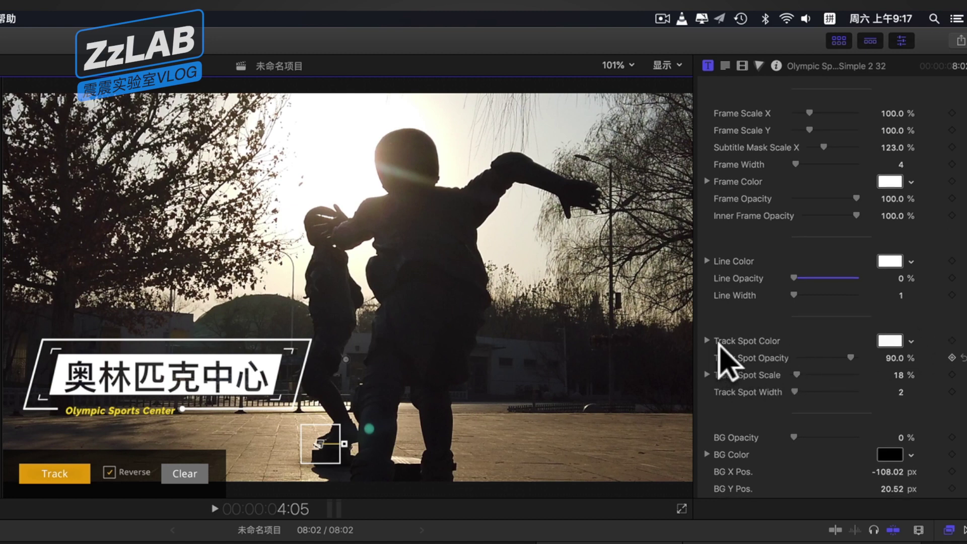
scroll(826, 362, down, 1)
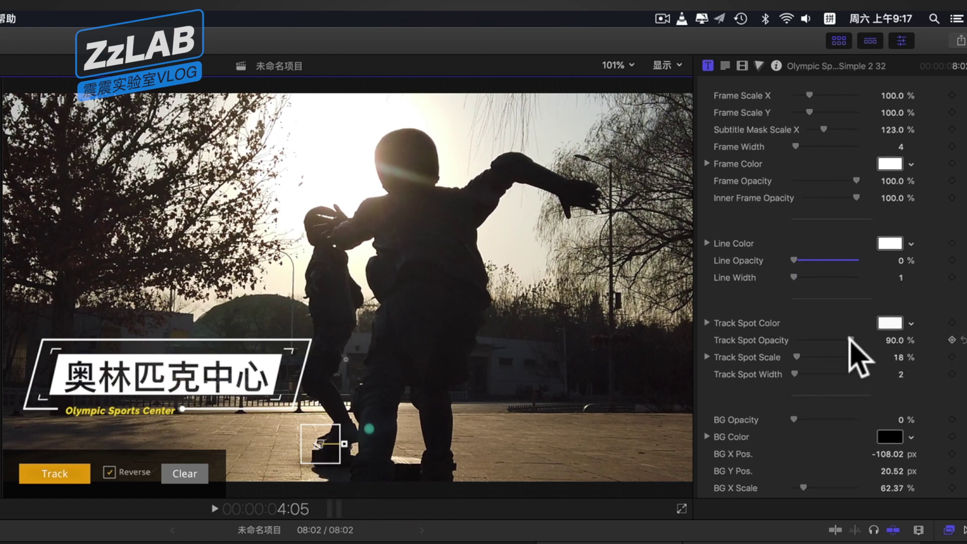
drag(850, 338, 712, 339)
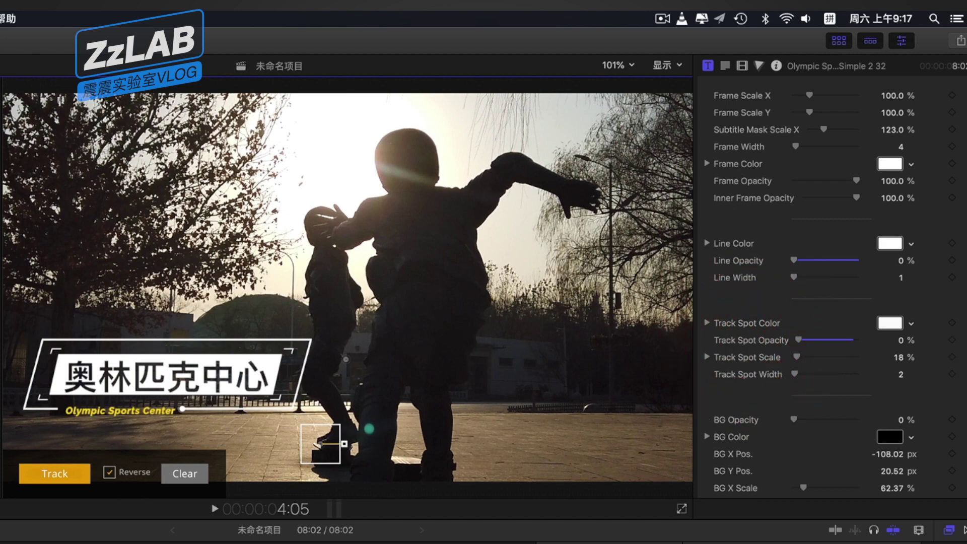
key(Home)
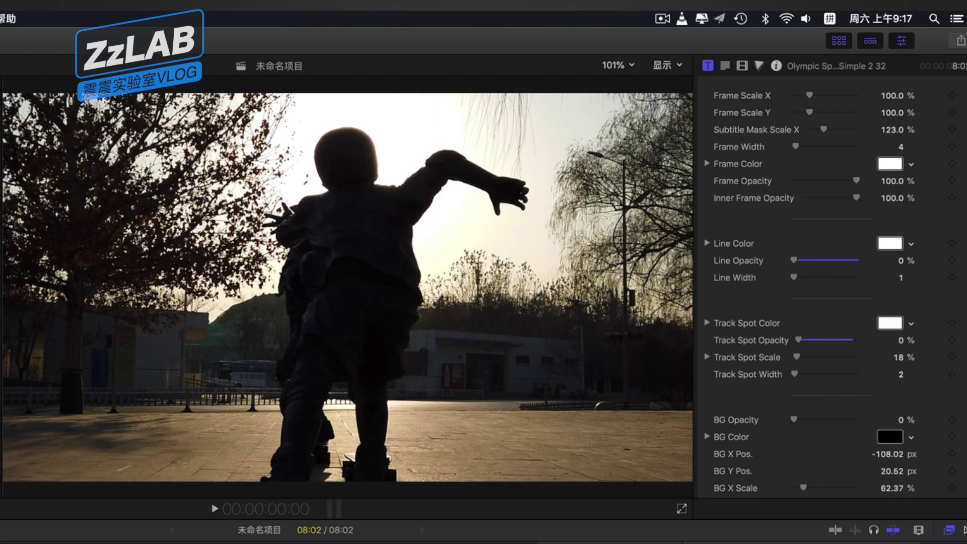
key(space)
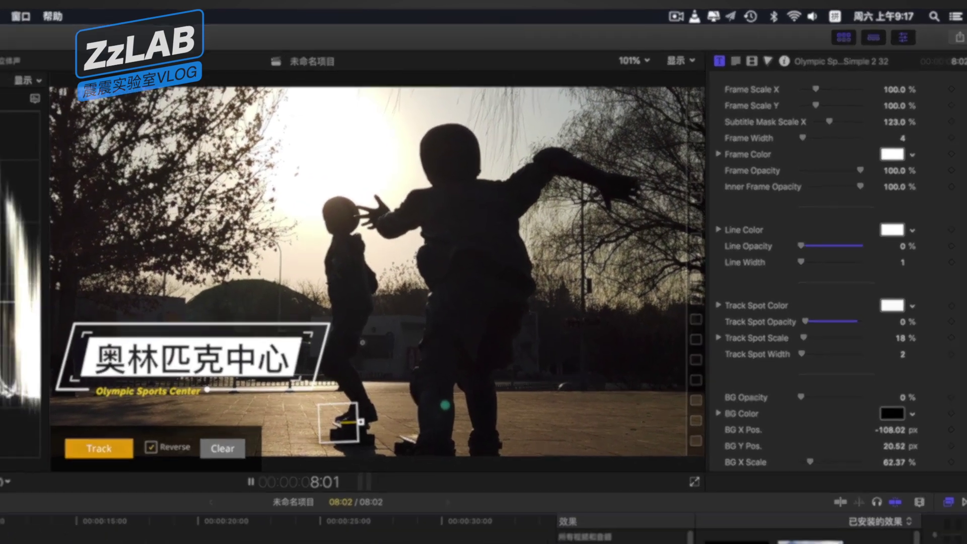
Select the Olympic Sports Center callout title and change its Text 1 font style to 常规体.
click(123, 426)
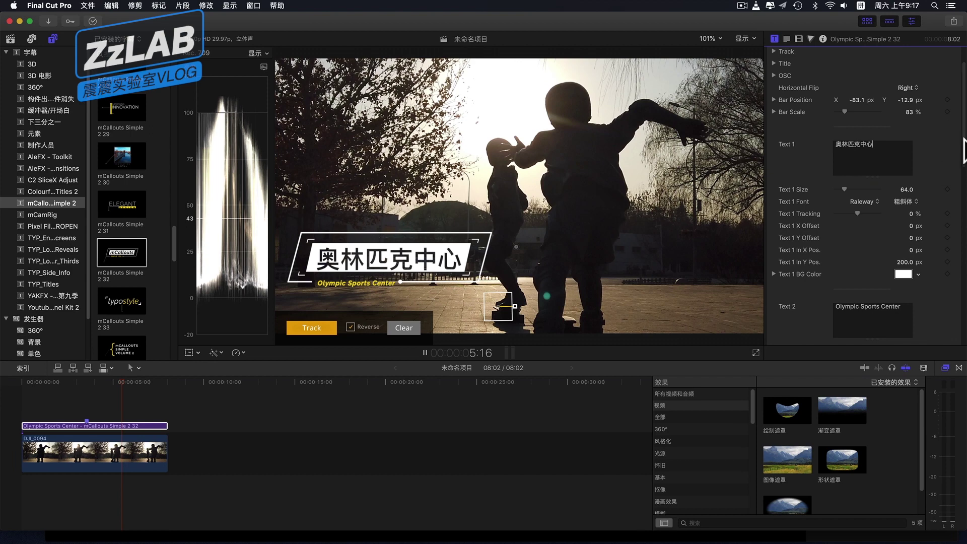
drag(962, 151, 962, 128)
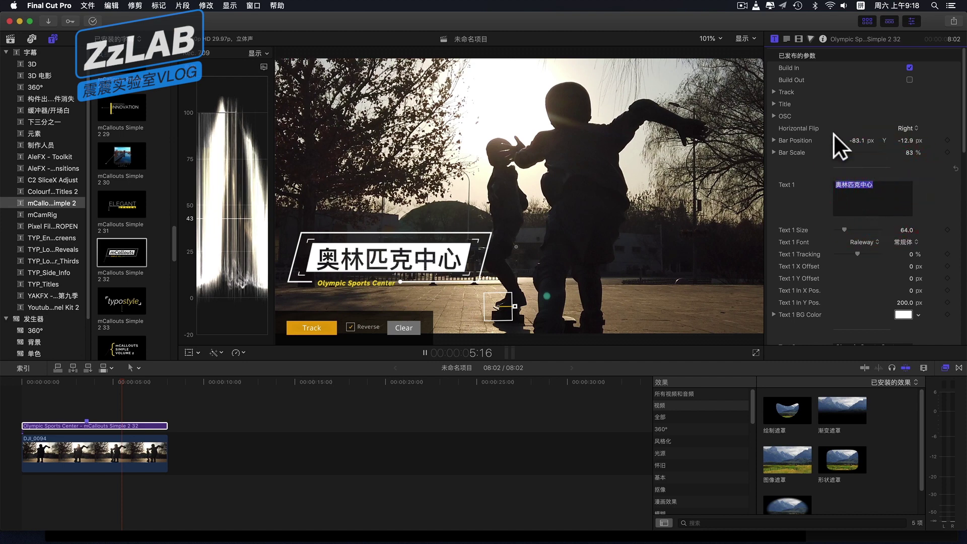
click(786, 40)
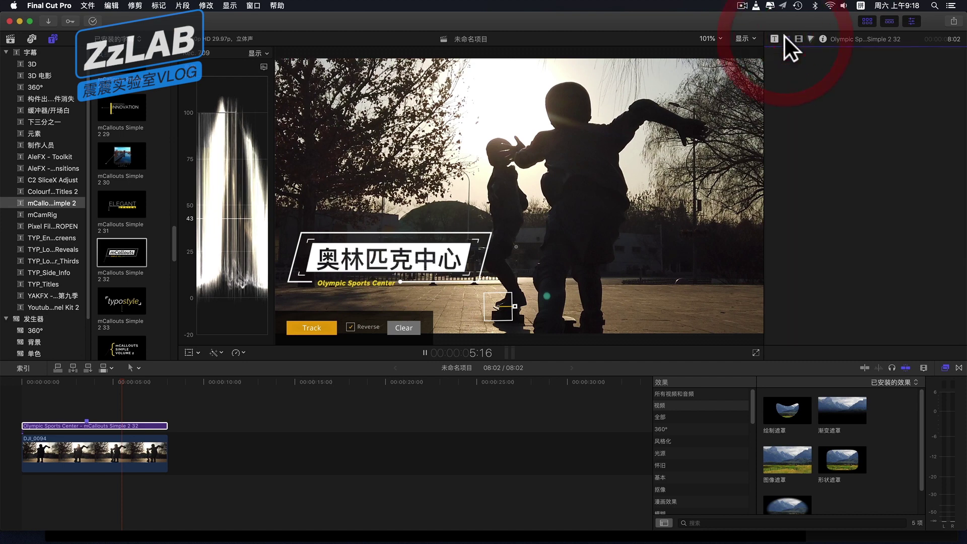
click(775, 39)
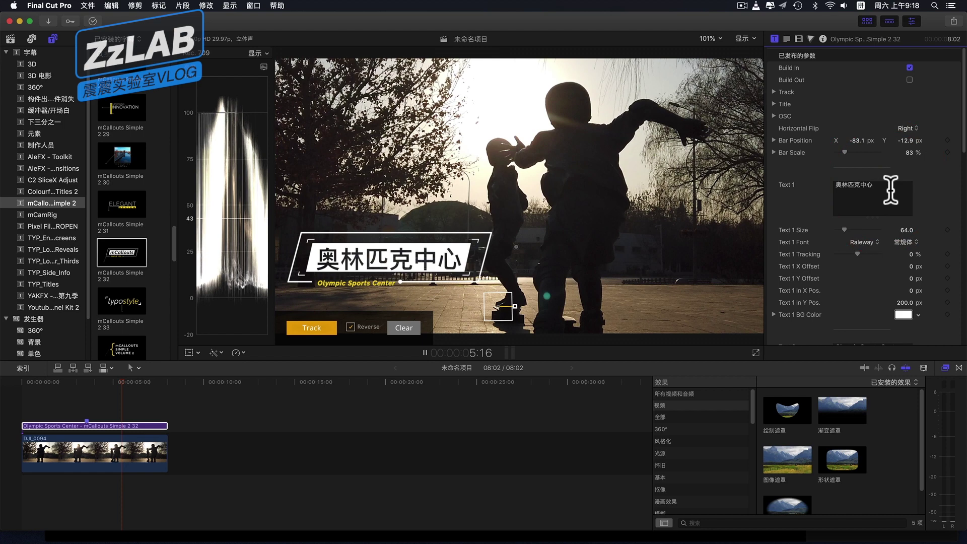
Change the callout title's Text 1 font to PT Serif Caption.
scroll(885, 177, down, 3)
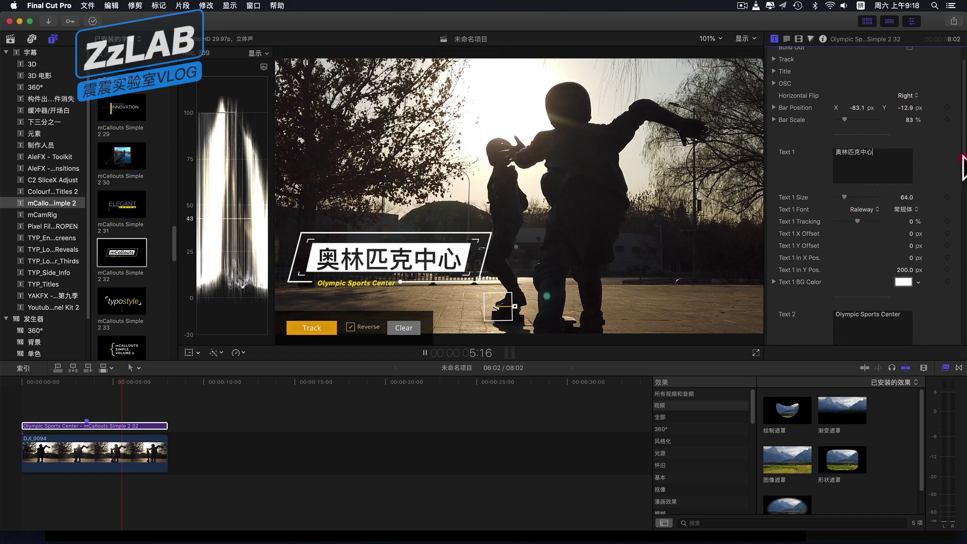
click(860, 197)
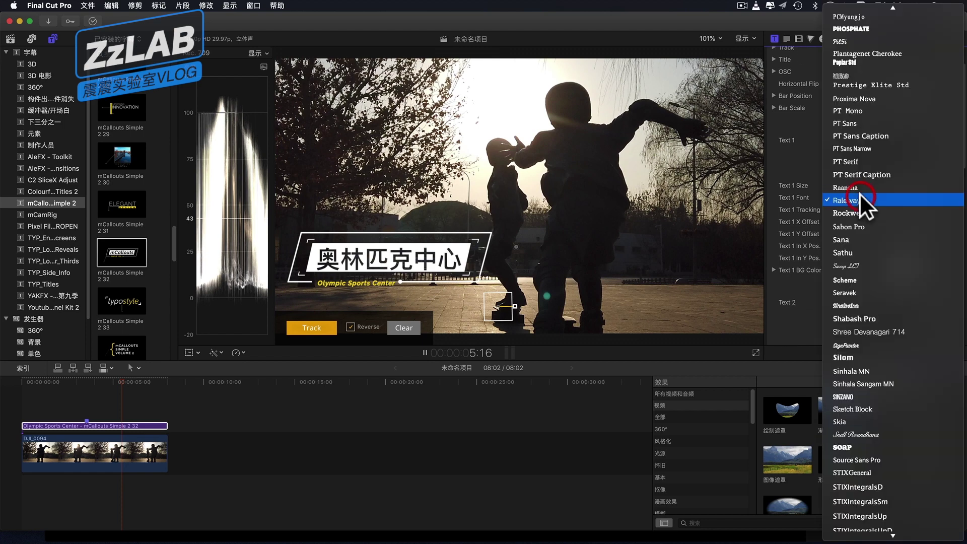
click(851, 175)
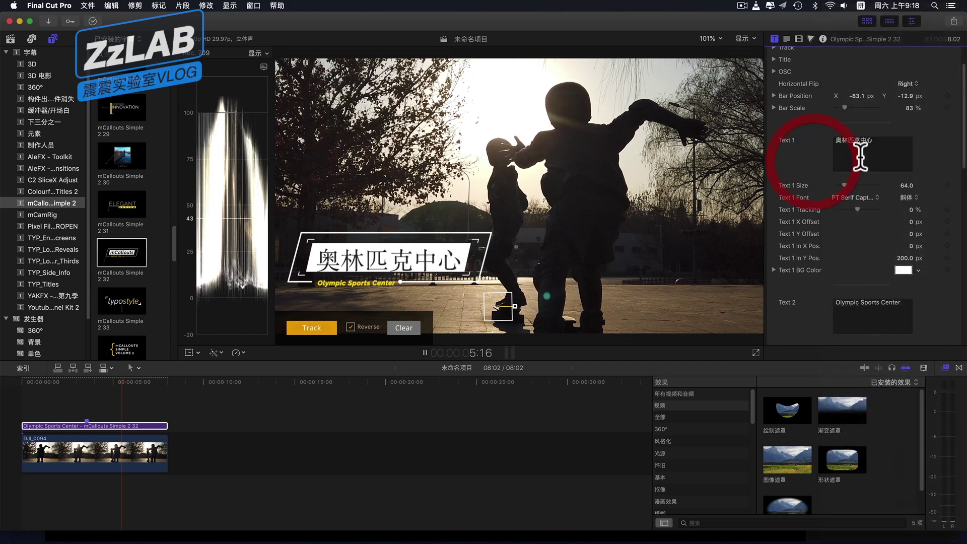
Select the Text 1 wording 奥林匹克中心 and set its font to 方正兰亭粗黑_GBK.
double_click(836, 141)
click(852, 198)
scroll(865, 200, up, 15)
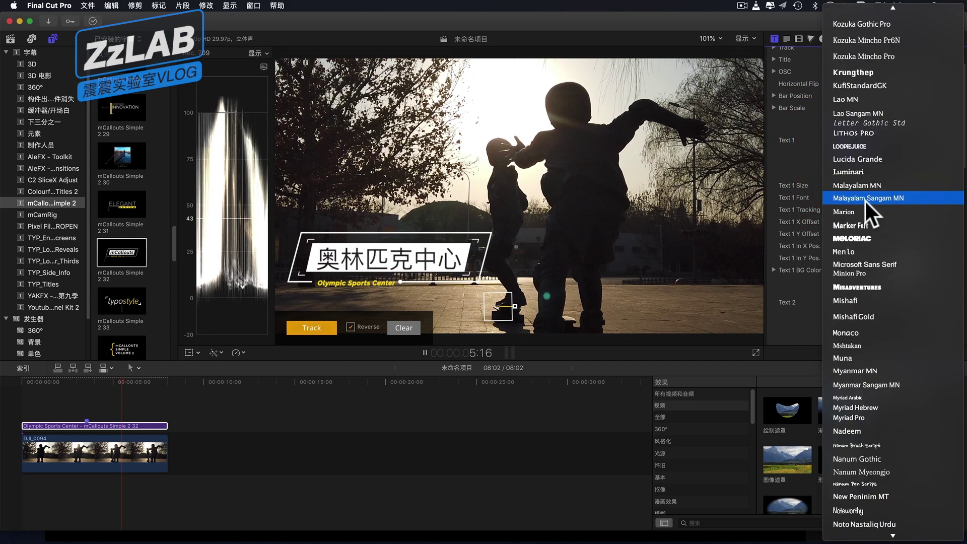
scroll(865, 199, up, 20)
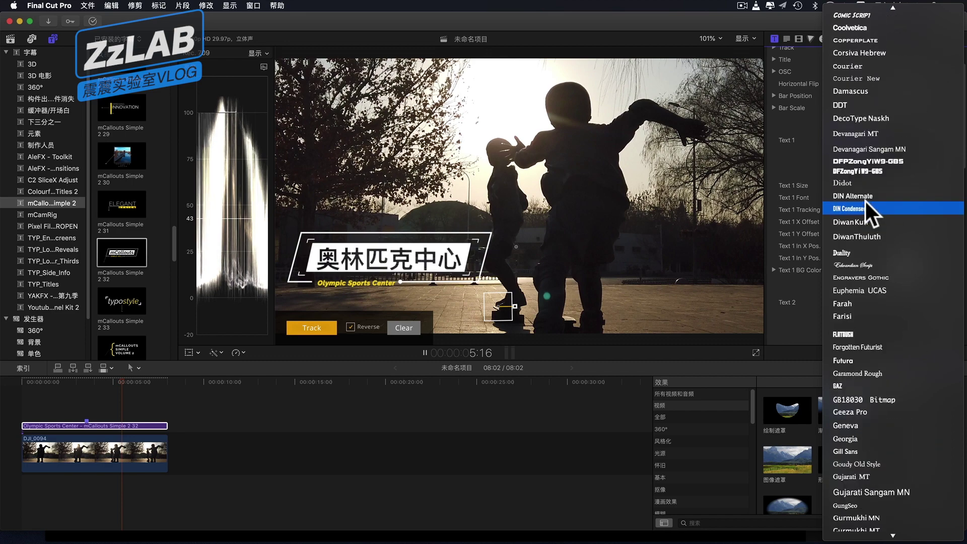
scroll(865, 199, up, 20)
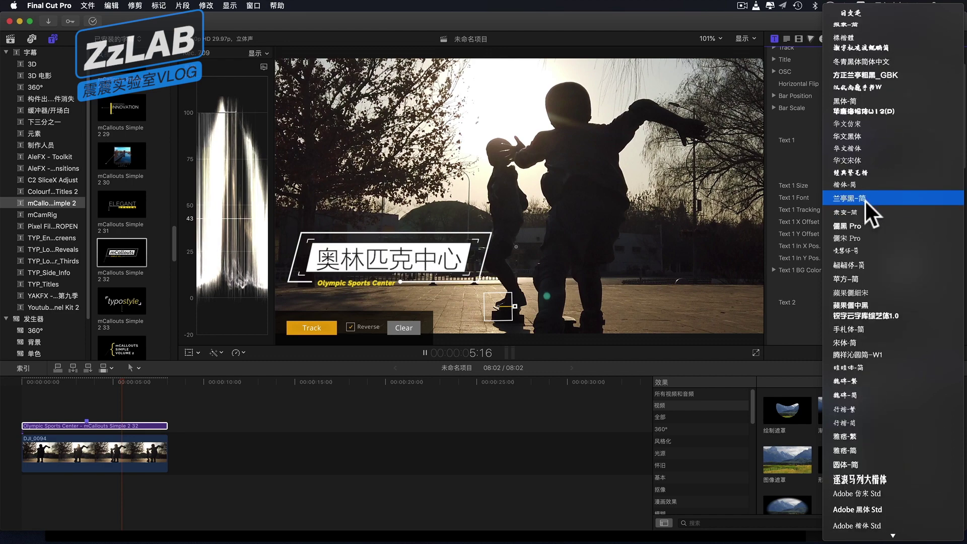
click(859, 72)
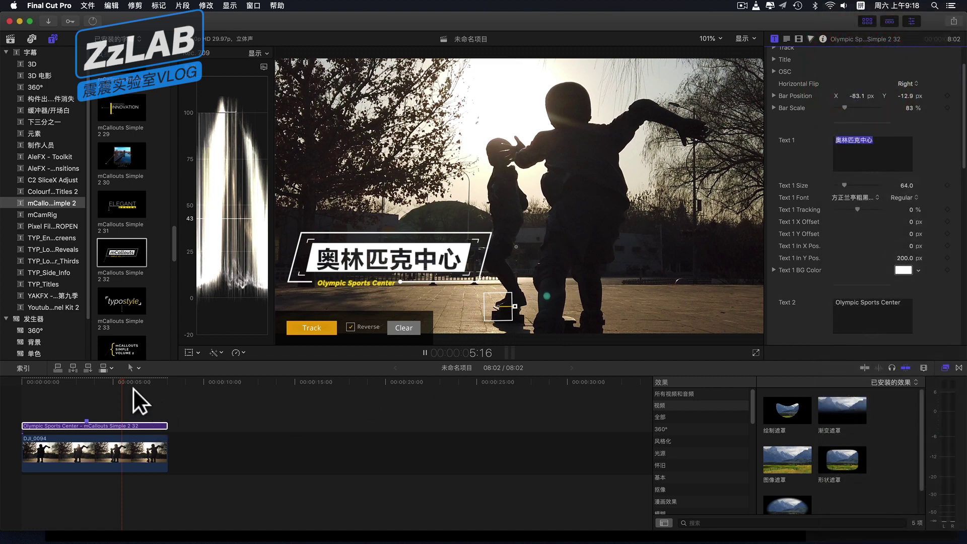
Play back the sequence up to 4:20 to check the callout with the new Text 1 font.
click(123, 380)
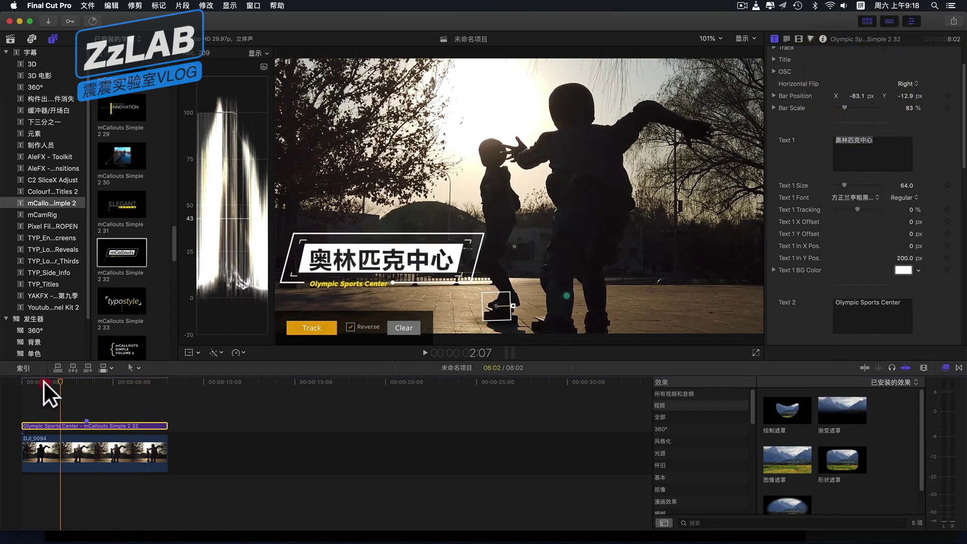
key(space)
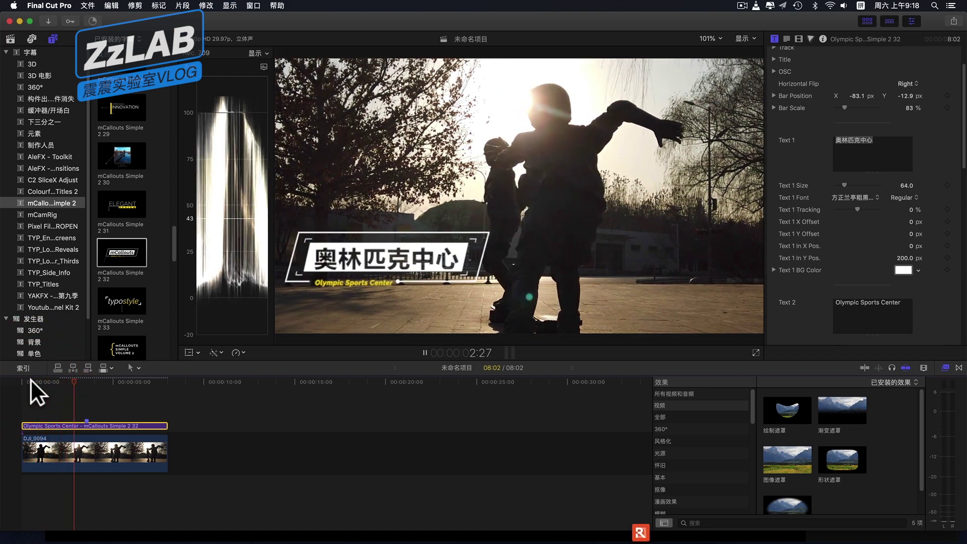
key(space)
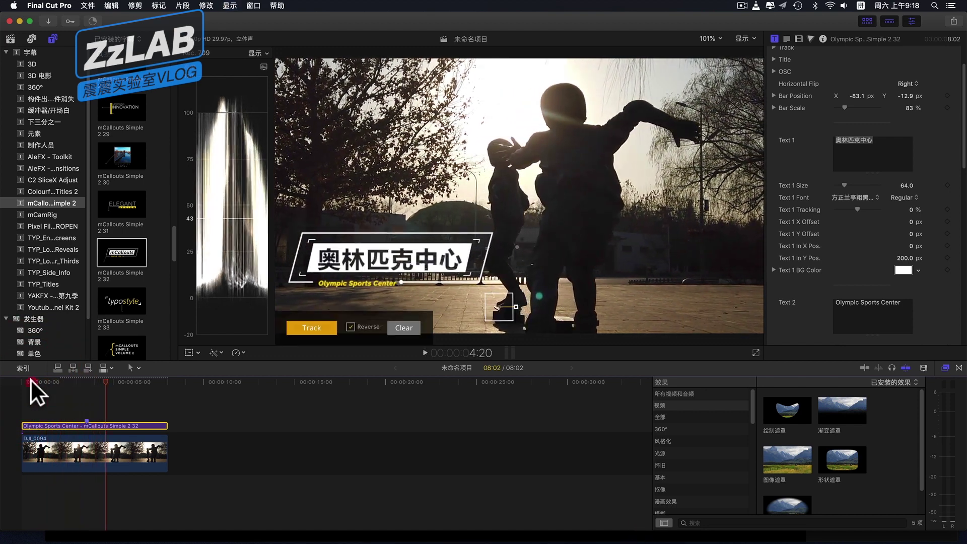
At 3:03, set Text 1 Size to 56.0 and Text 1 X Offset to 26.0 px, and play back the sequence from the start.
drag(30, 378, 78, 381)
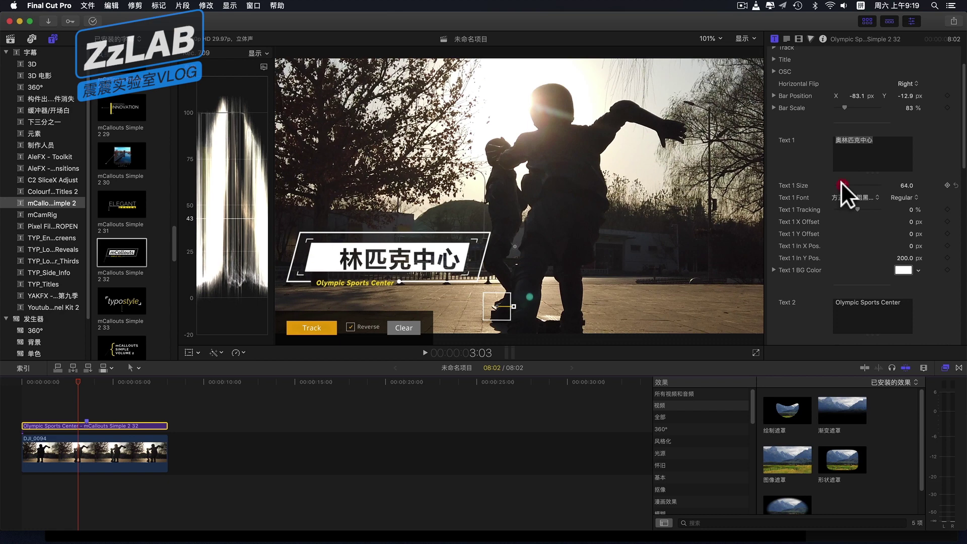
drag(840, 182, 838, 182)
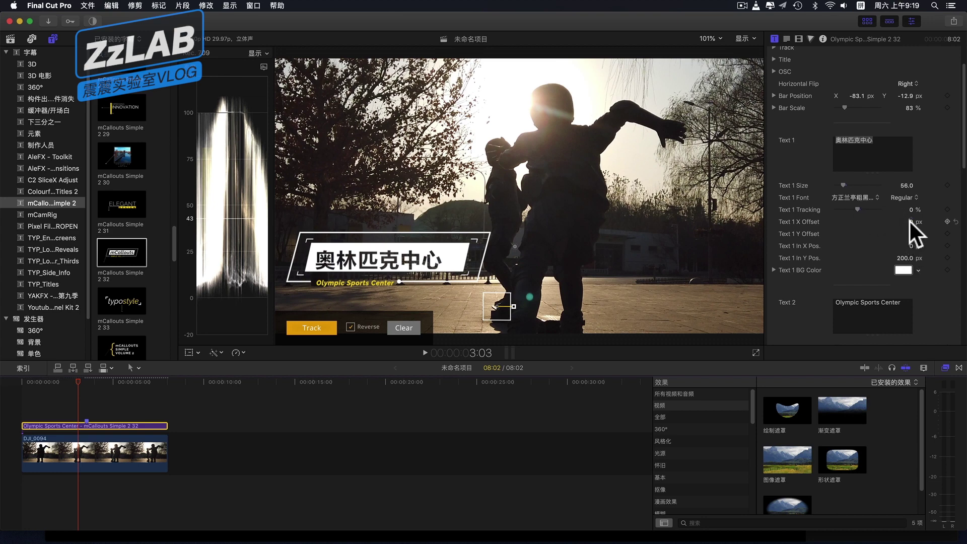
mouse_move(910, 221)
mouse_down()
mouse_move(921, 222)
mouse_move(906, 222)
mouse_up()
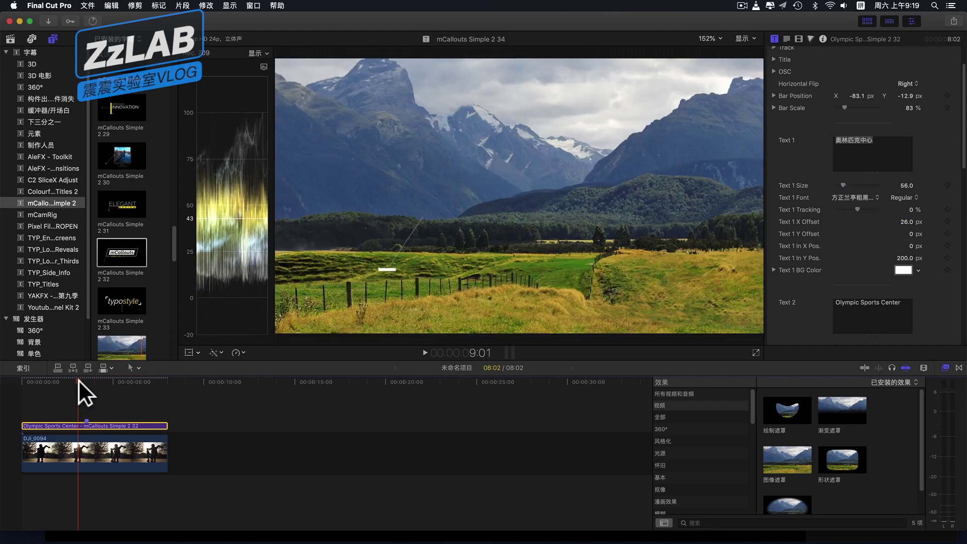
click(20, 400)
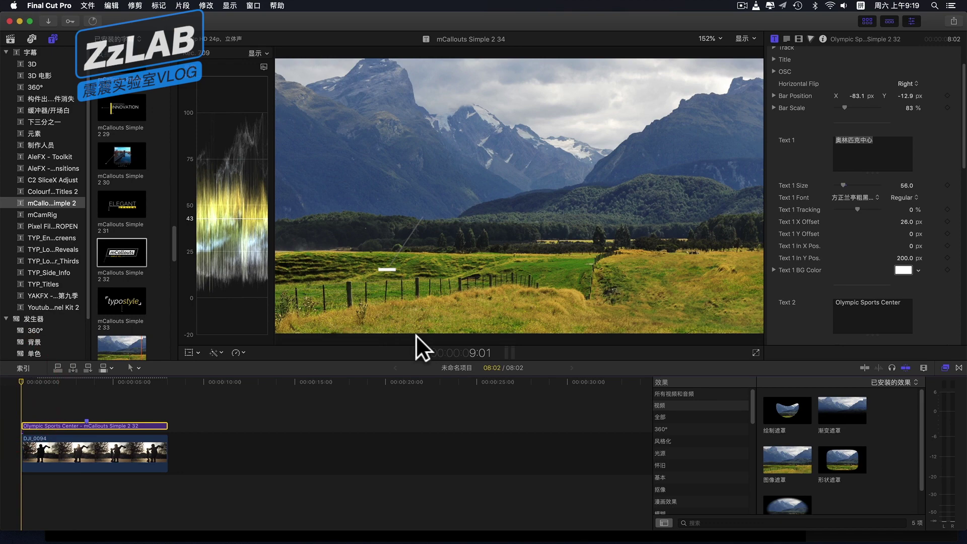
click(28, 377)
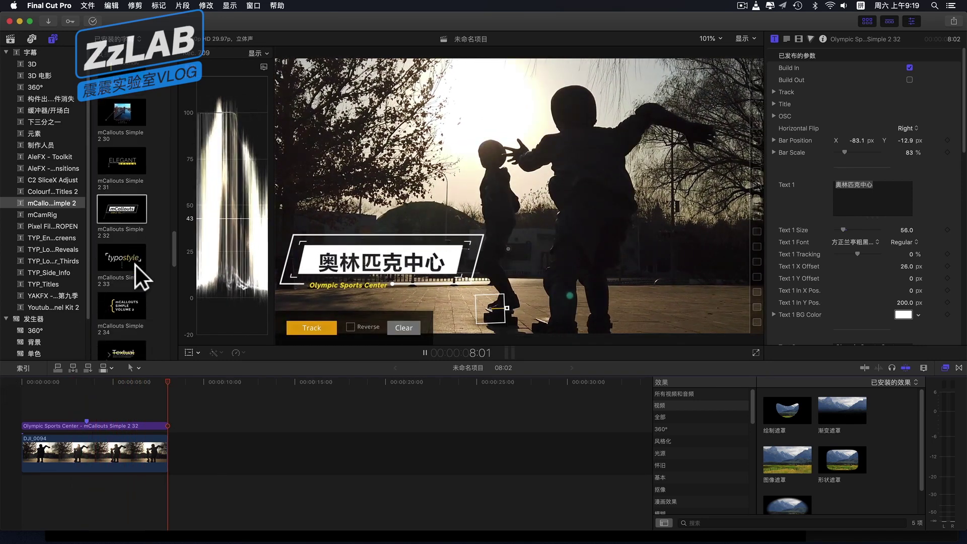
Browse the mCallouts Simple 2 title collection back towards its lower-numbered designs, previewing titles such as mCallouts Simple 2 29.
scroll(135, 263, up, 2)
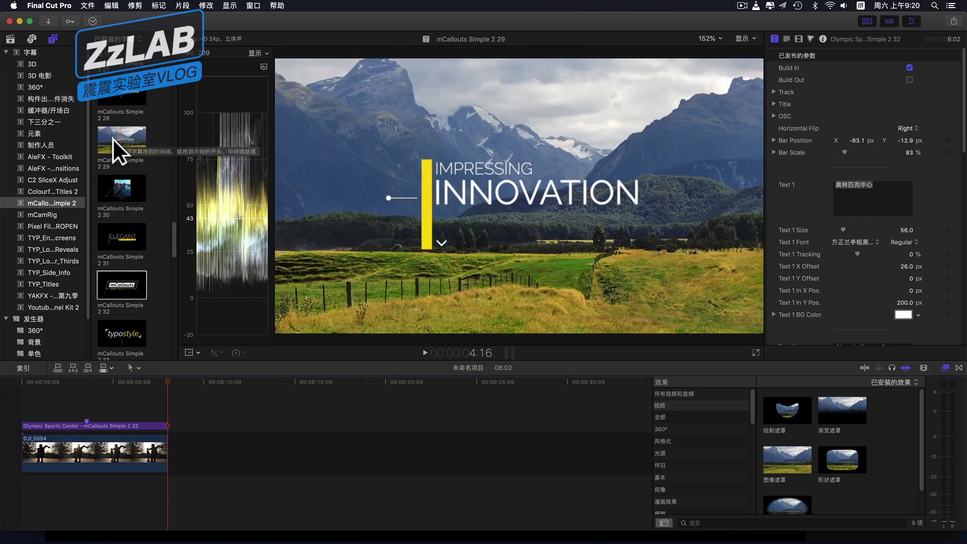
scroll(122, 159, up, 9)
scroll(122, 158, up, 9)
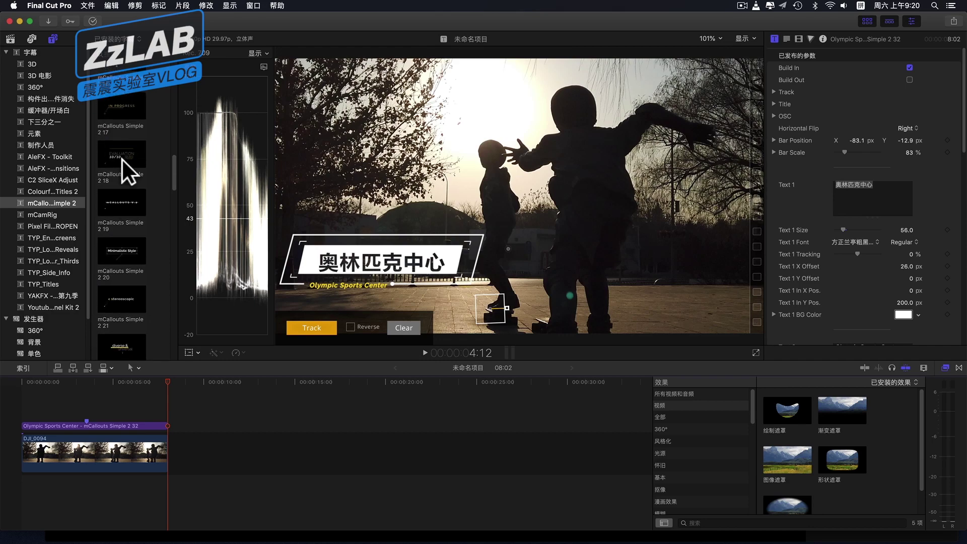